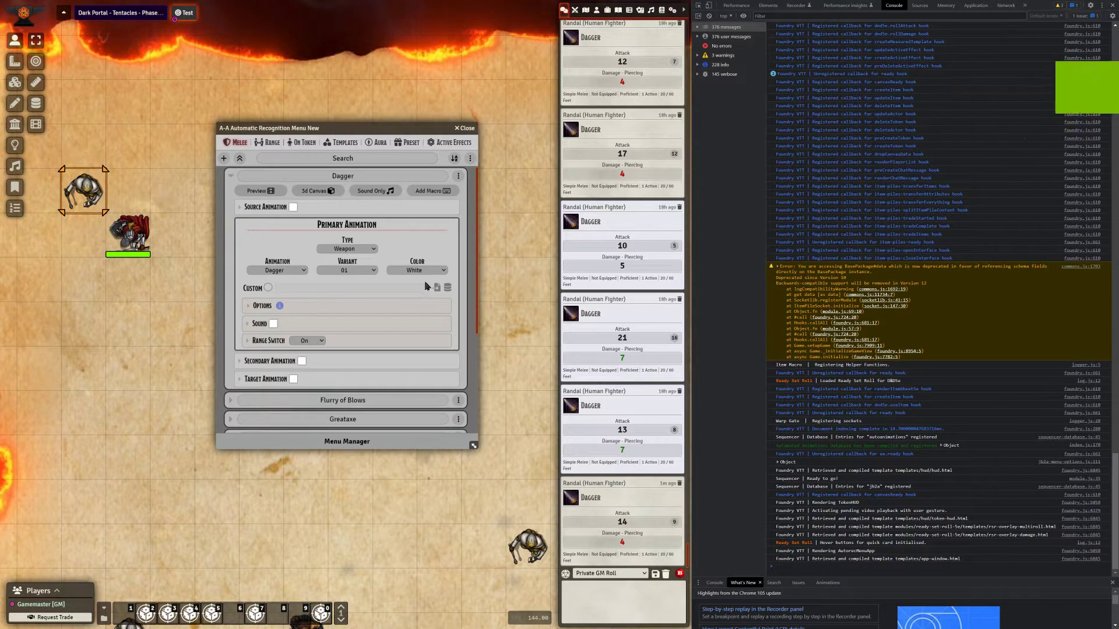
- Add a macro to the Dagger melee entry and set when it plays to Macro only, No Animation
left_click_drag(351, 128, 359, 145)
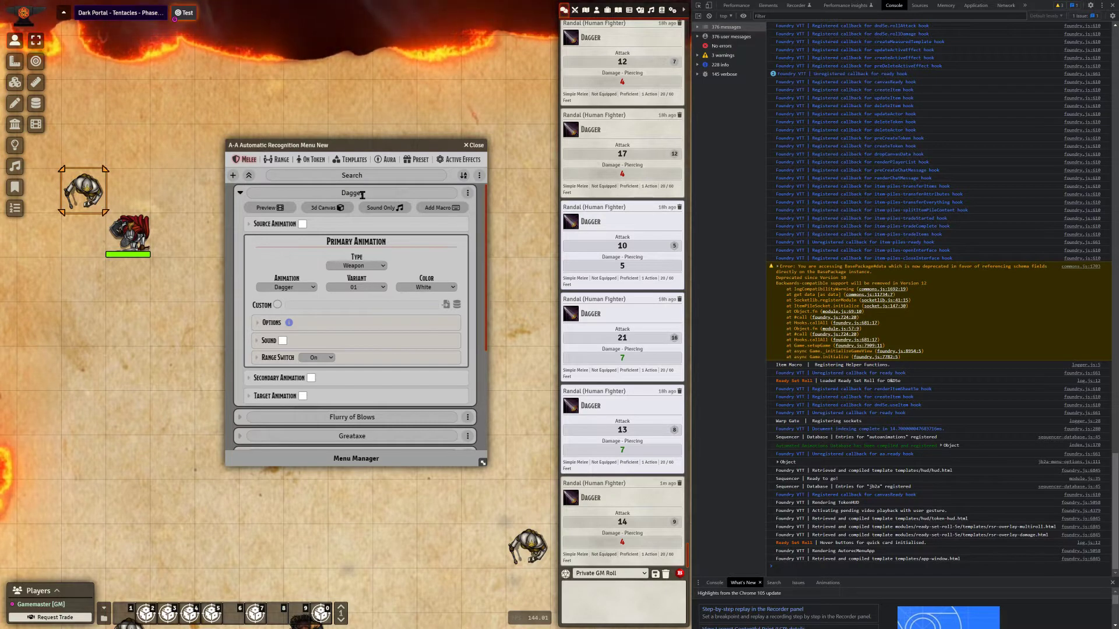
left_click(452, 209)
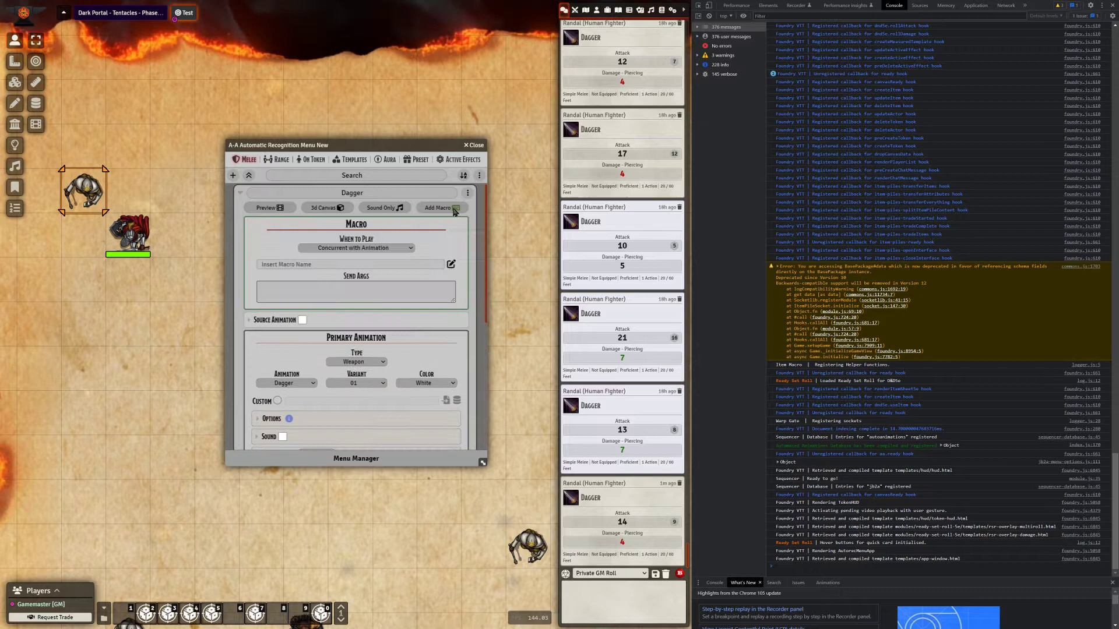
left_click(404, 249)
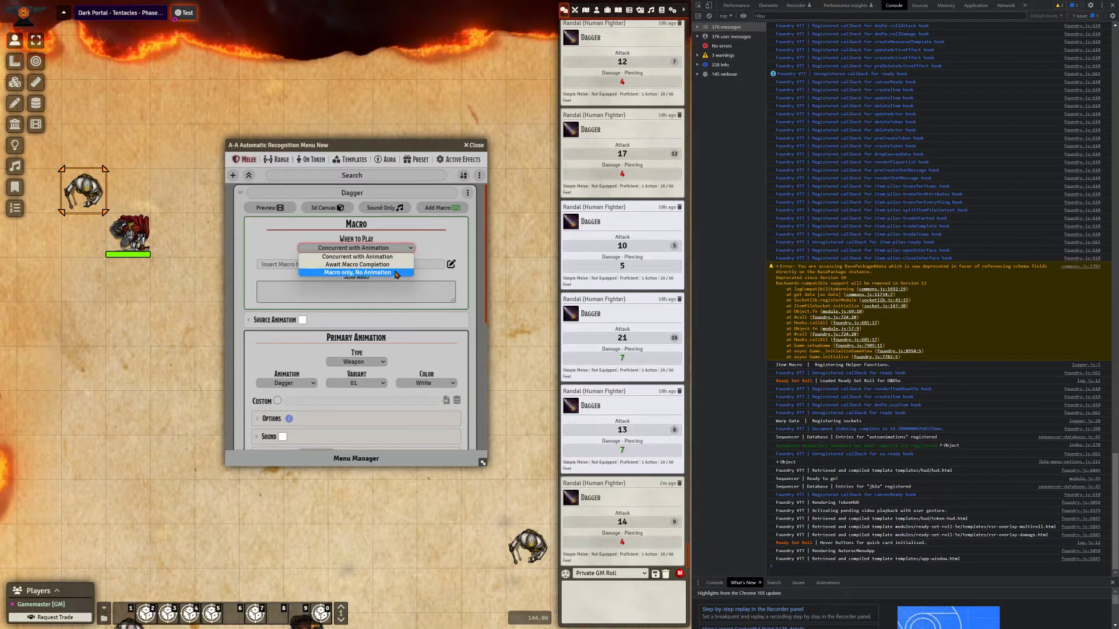
left_click(395, 273)
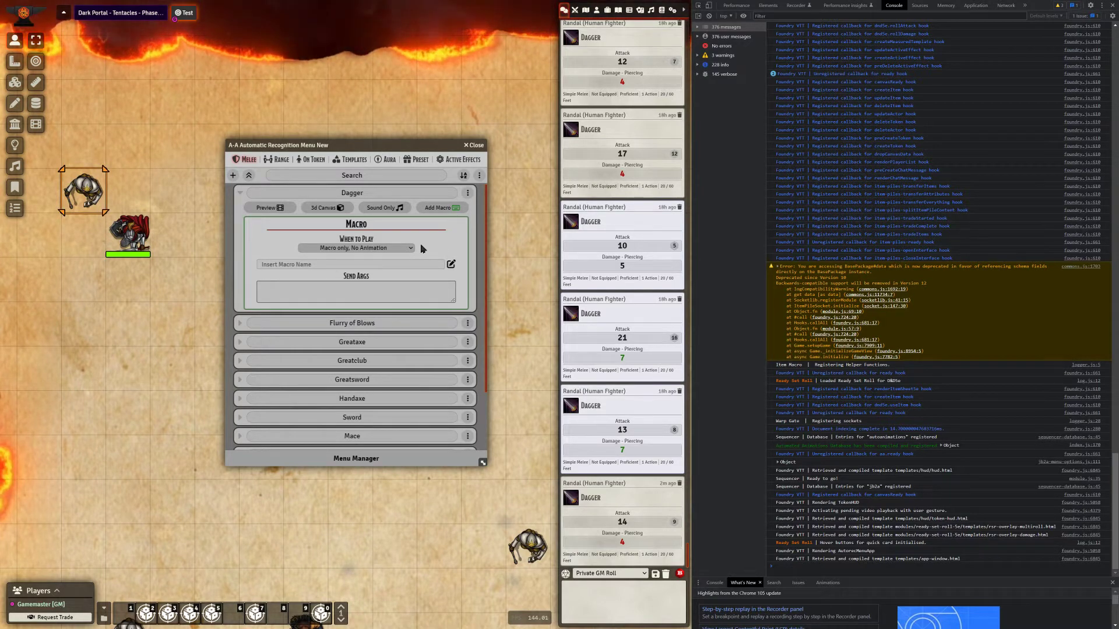
- Browse the available macros and assign Aura Test as the Dagger entry's macro
left_click(378, 264)
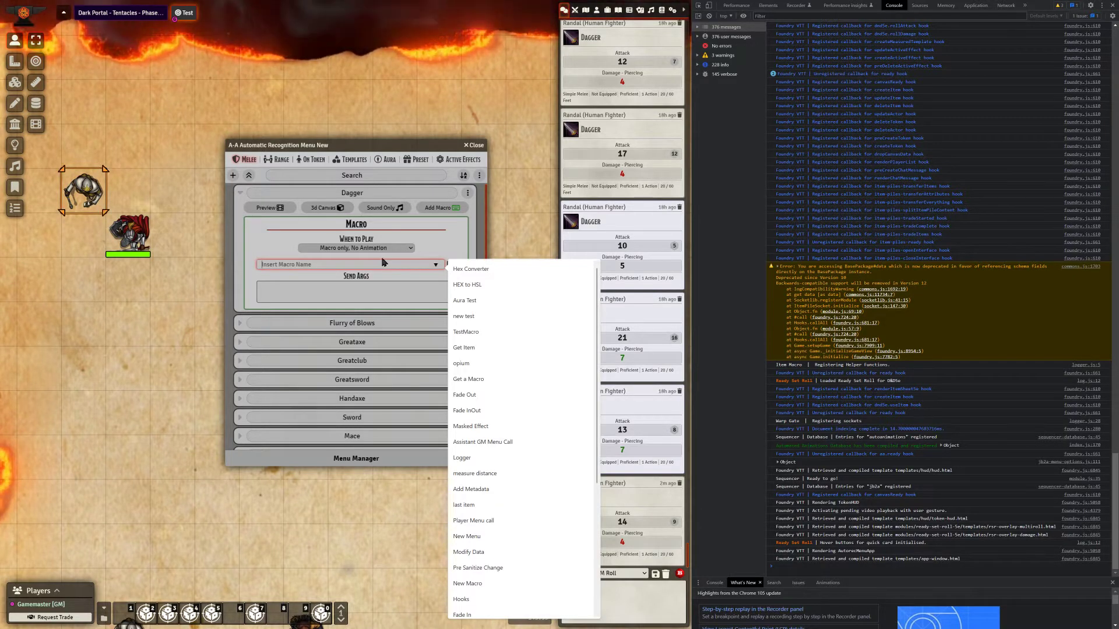
scroll(506, 331, "down", 3)
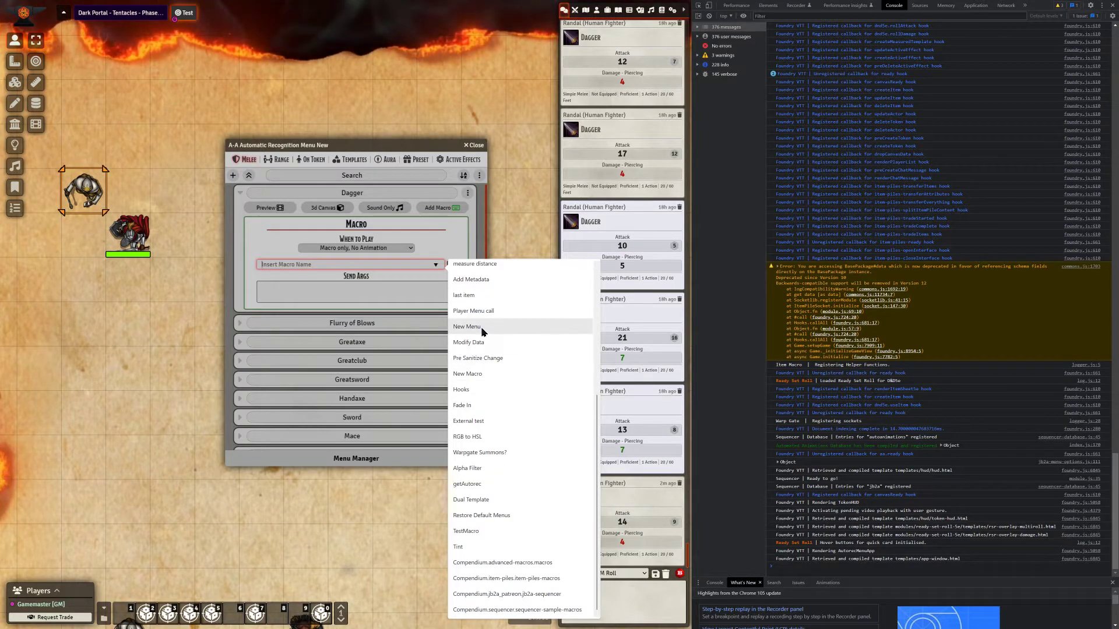
scroll(482, 331, "up", 3)
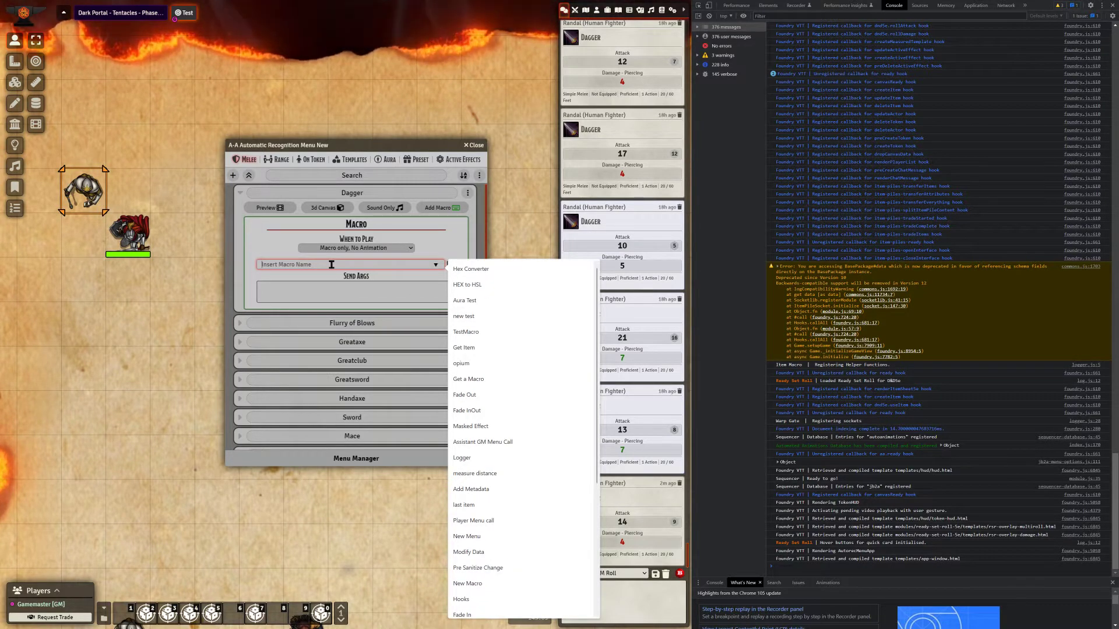
type("au")
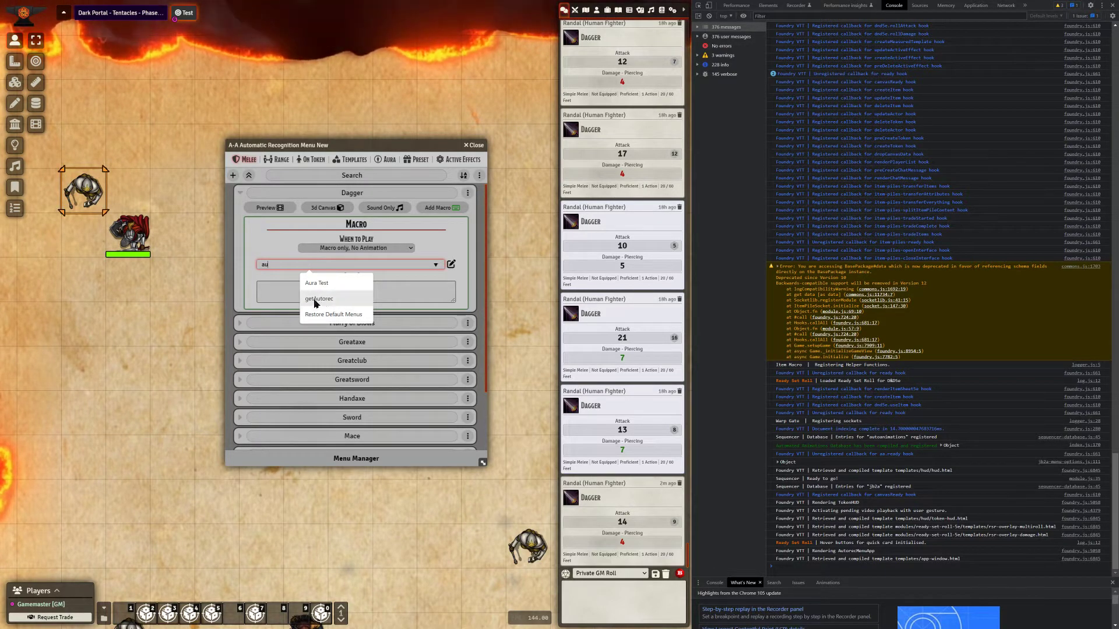
left_click(316, 283)
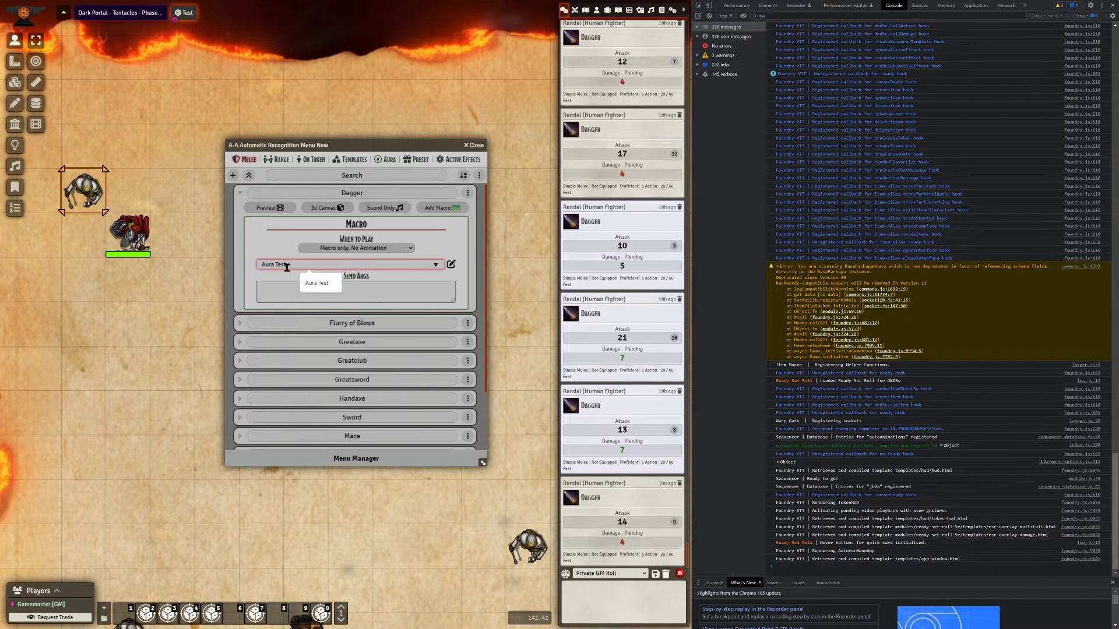
- Replace the Dagger entry's macro name with ItemMacro
left_click_drag(296, 266, 246, 268)
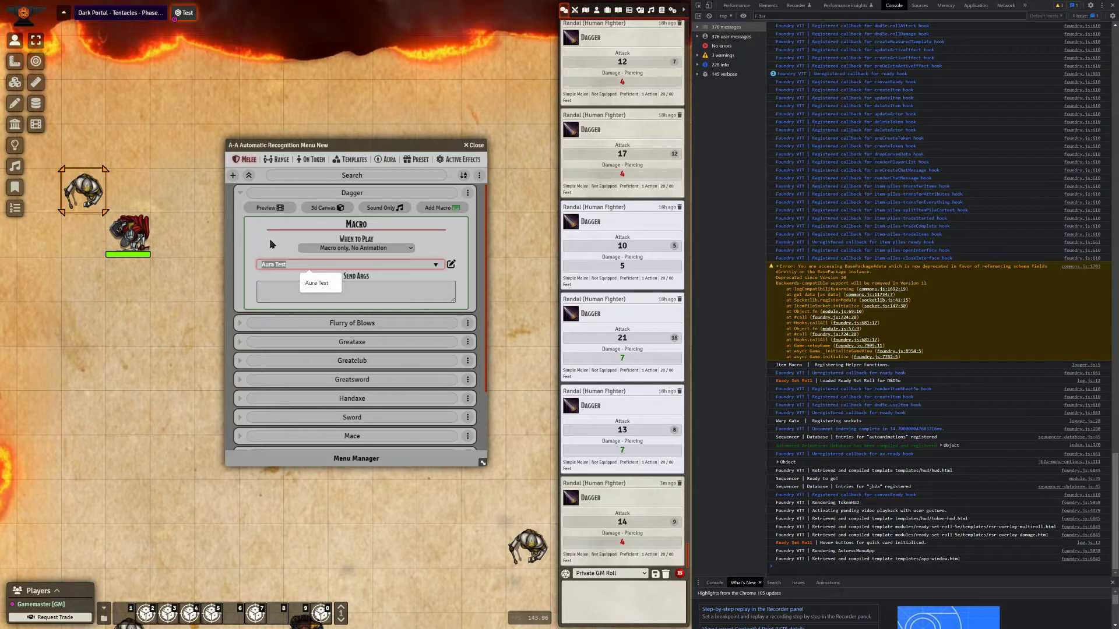
type("ItemMacro")
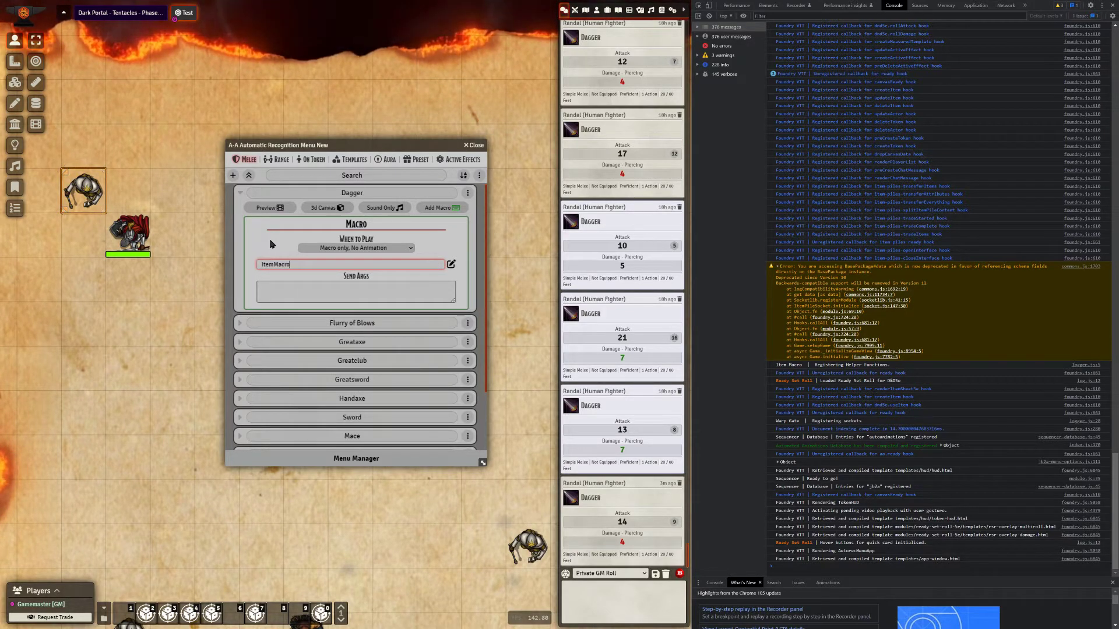
left_click(269, 239)
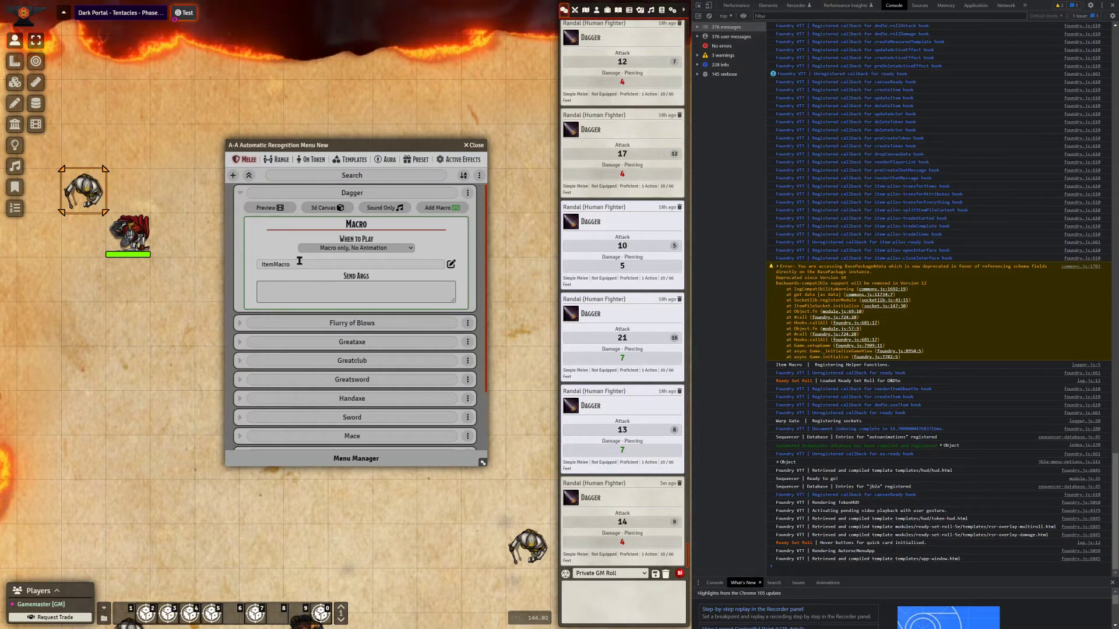
- Assign the Logger macro to the Dagger entry
left_click_drag(308, 264, 256, 264)
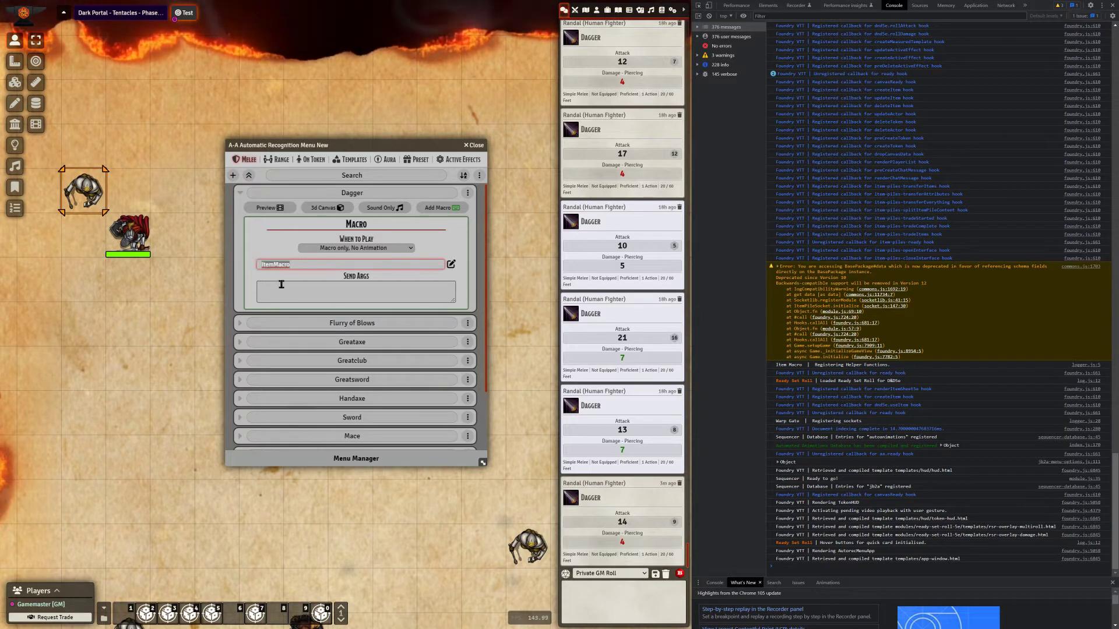
type("log")
left_click(315, 282)
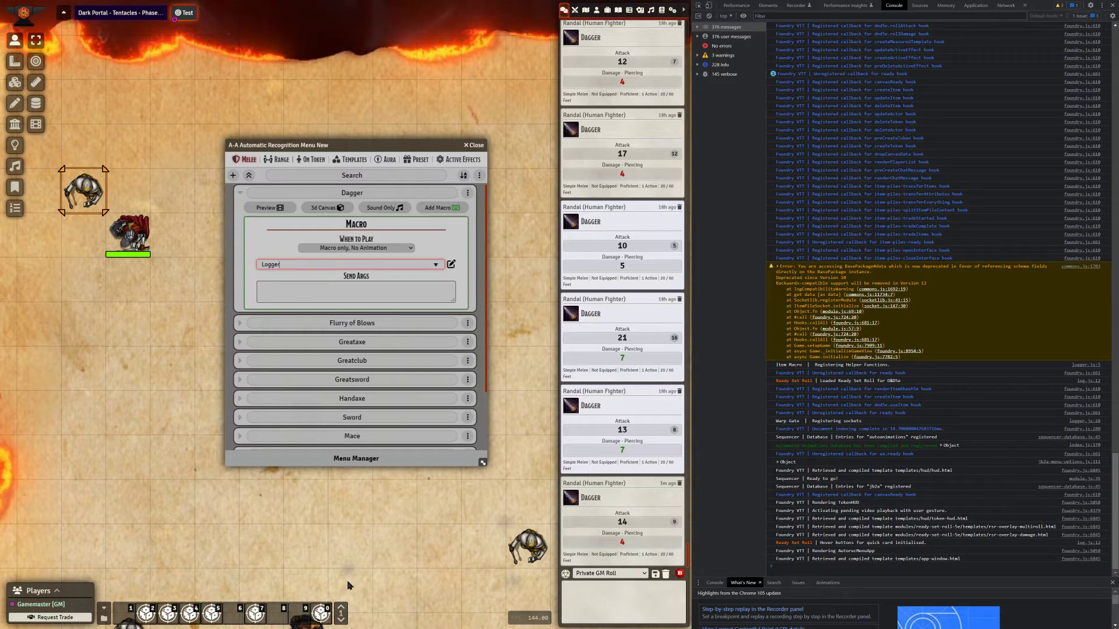
- Open the Logger macro on the hotbar for editing, review its script command, and save it
left_click(341, 621)
right_click(278, 615)
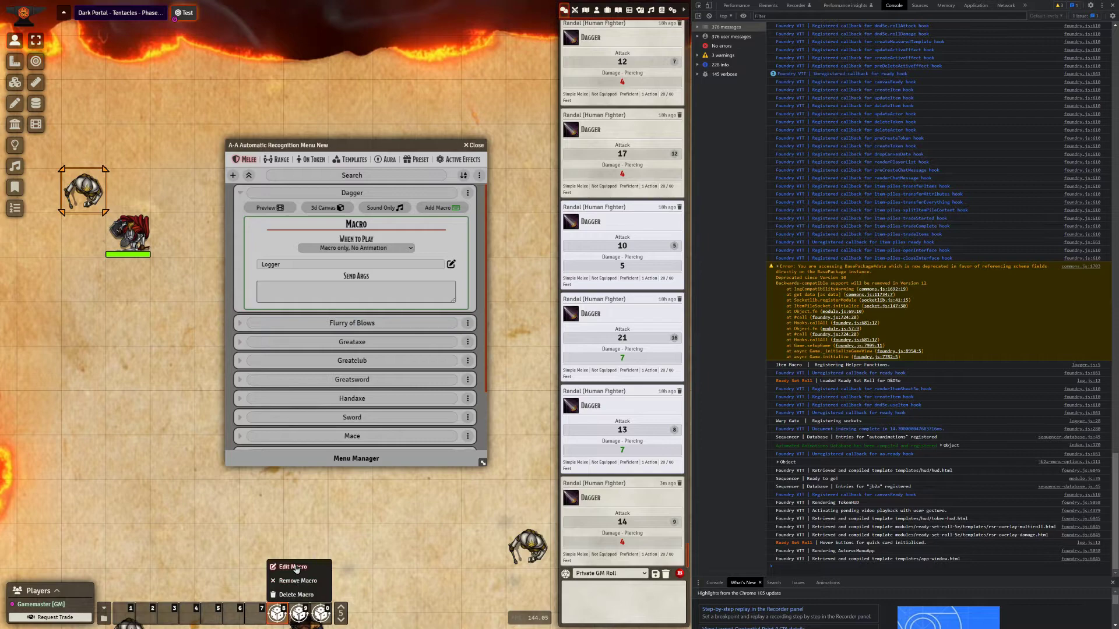
left_click(292, 570)
left_click_drag(348, 223, 357, 302)
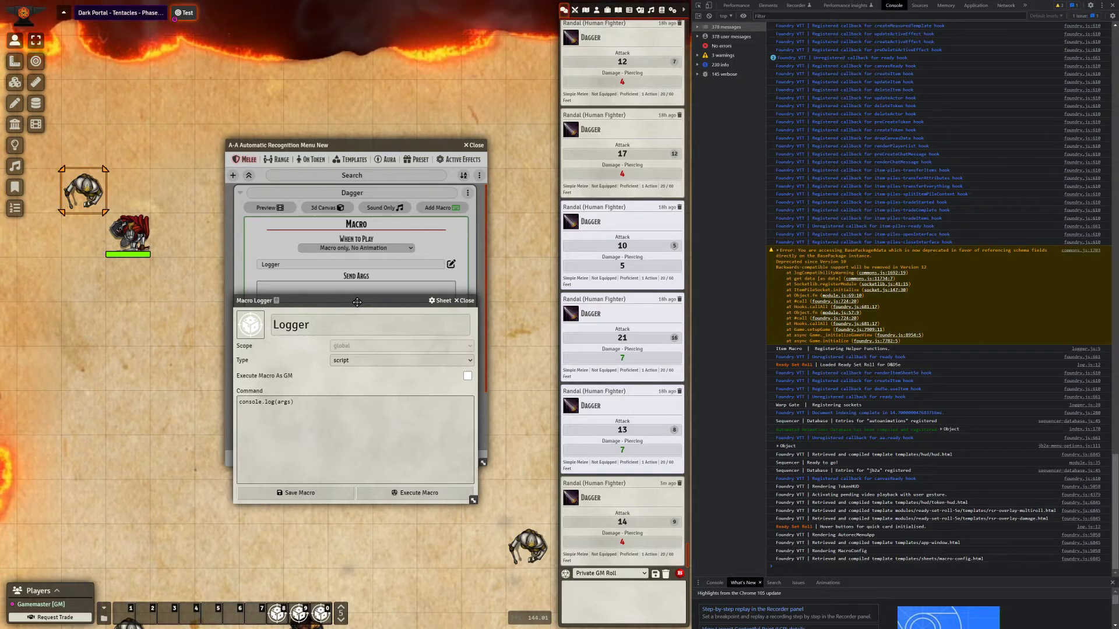
left_click(320, 495)
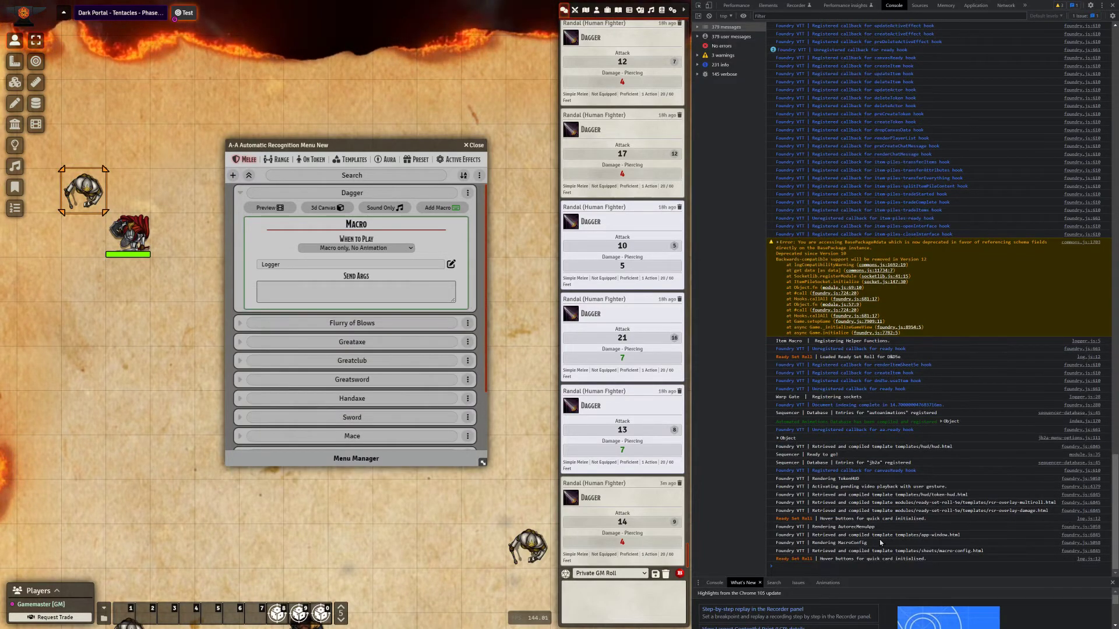
- Open the human fighter token's character sheet and roll the Dagger from its inventory
double_click(128, 233)
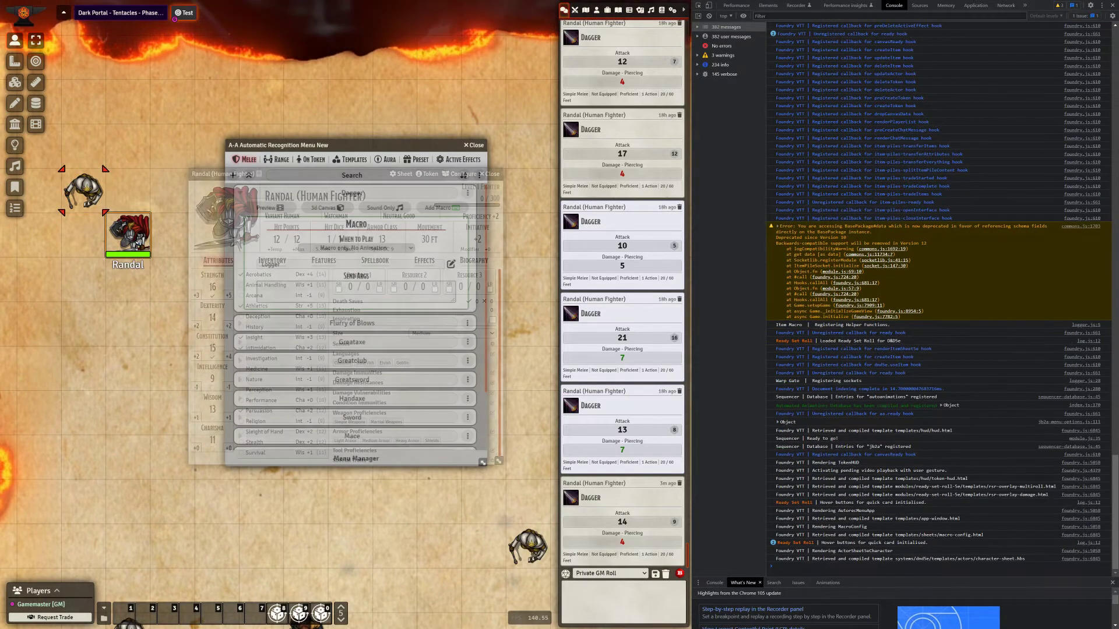
left_click(271, 260)
left_click(200, 315)
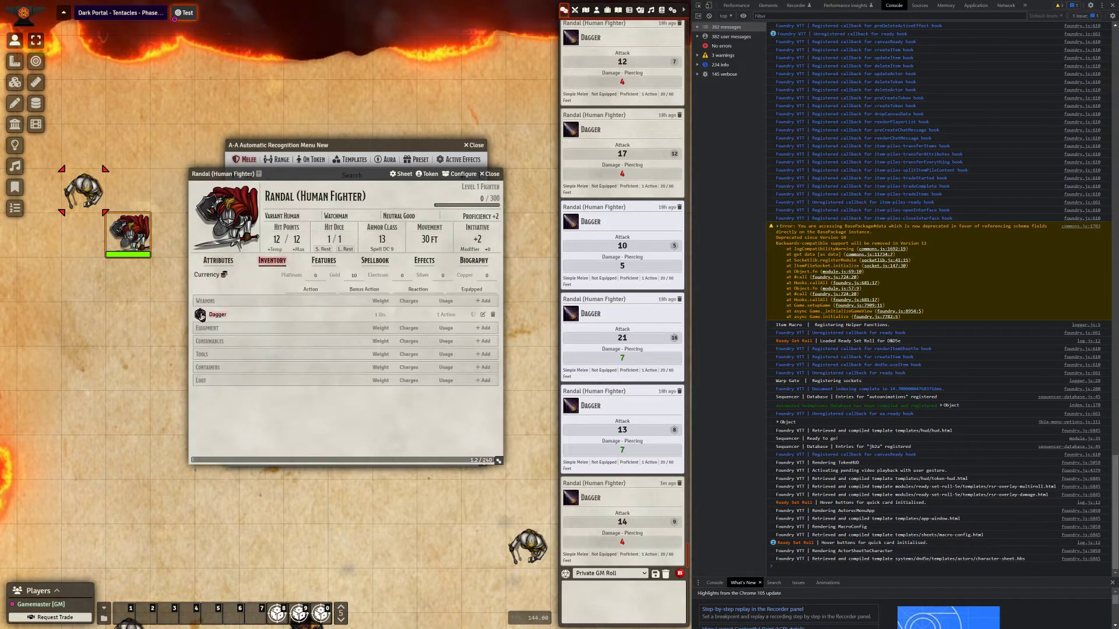
- Examine the arguments logged in the console, including the item and roll object, the systemData properties and its workflow
left_click(777, 550)
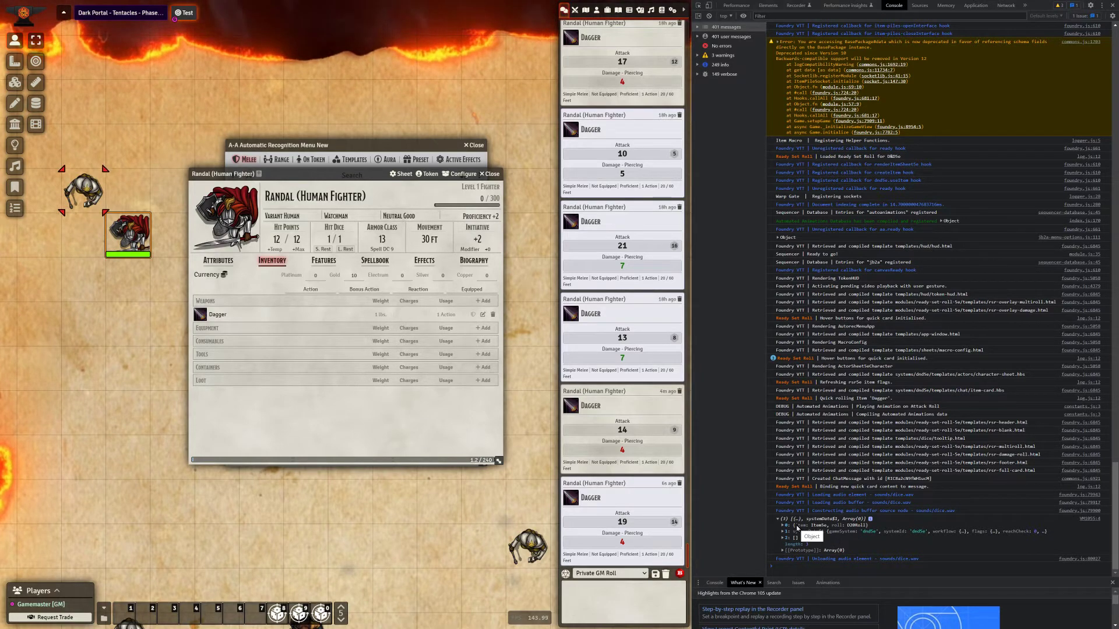
left_click(798, 528)
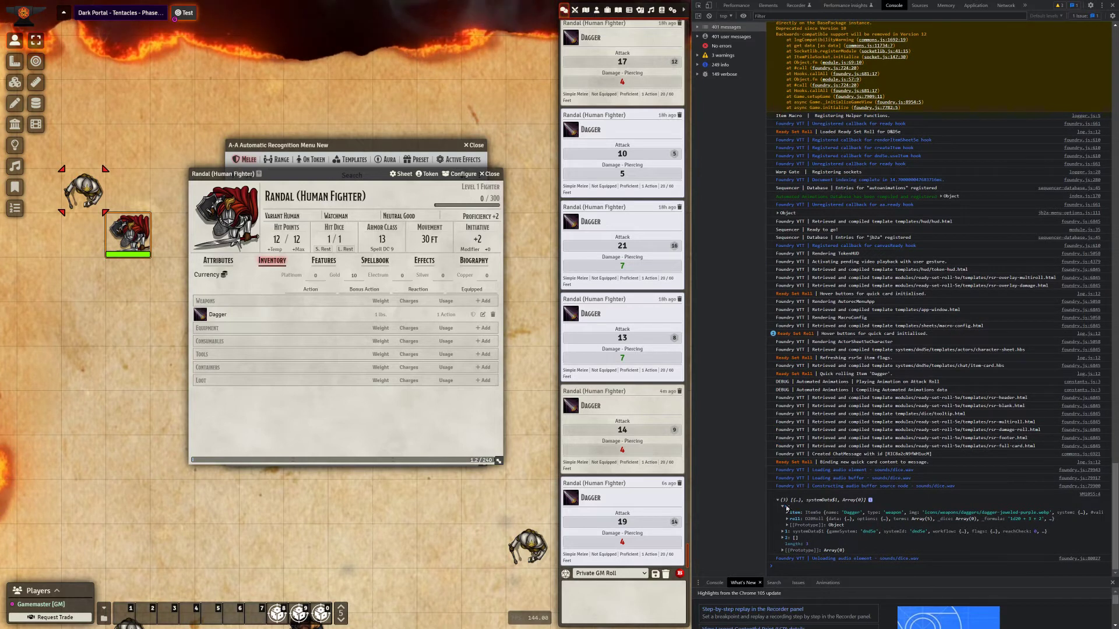
left_click(787, 508)
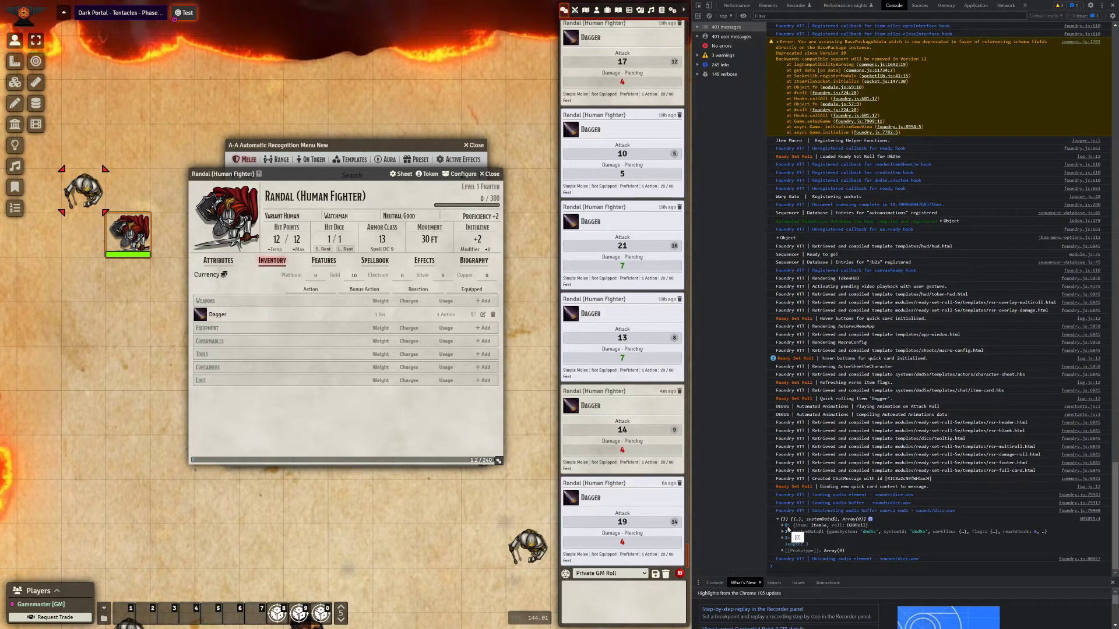
left_click(789, 527)
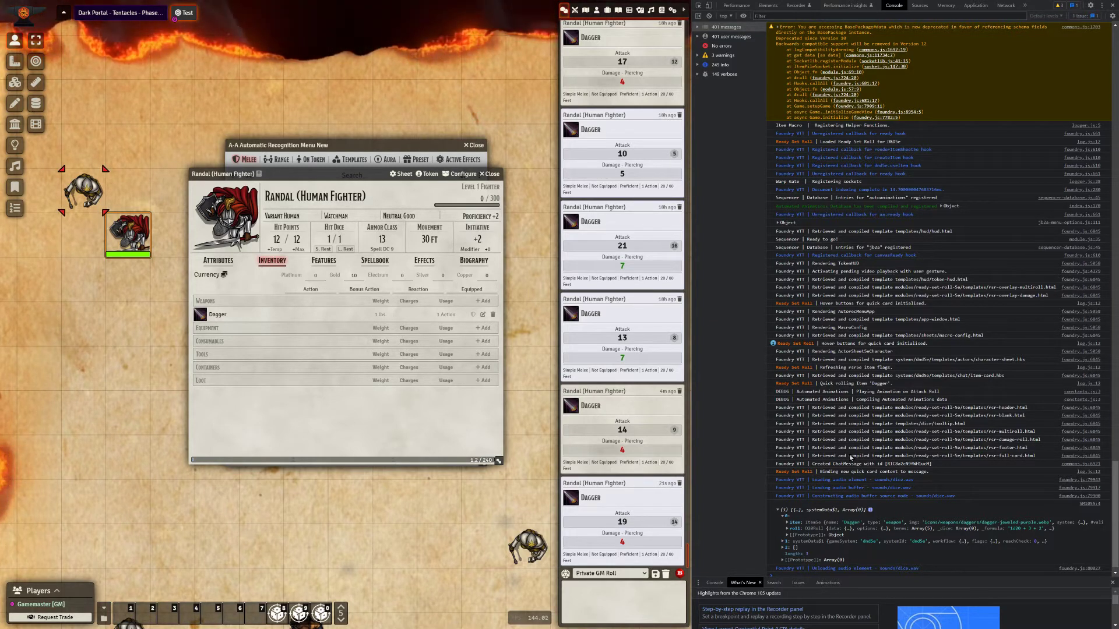
left_click(806, 546)
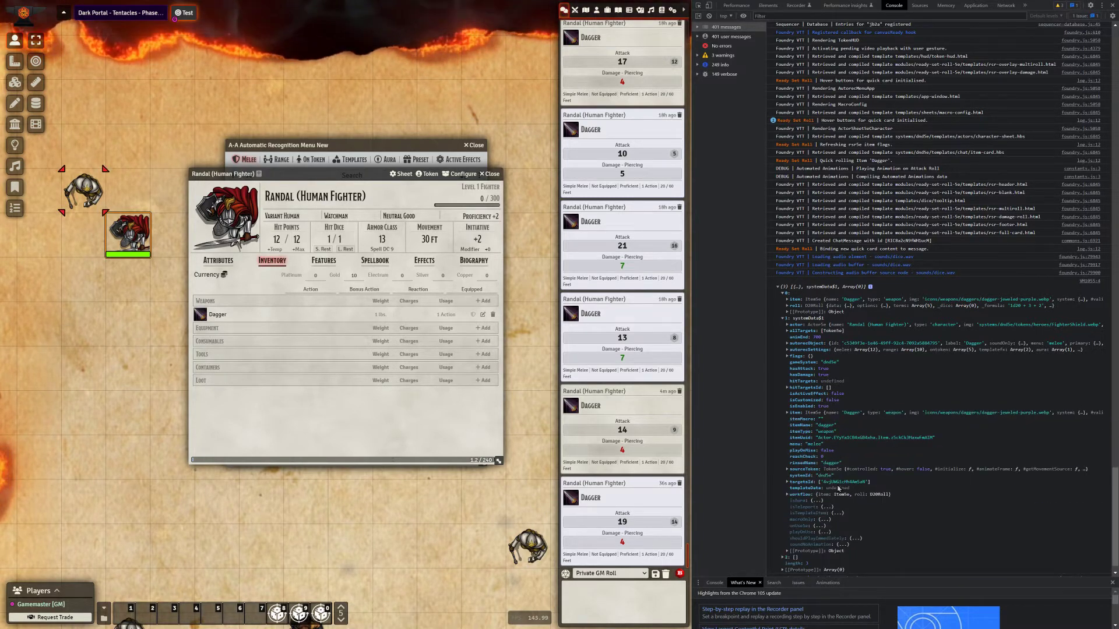
left_click(797, 495)
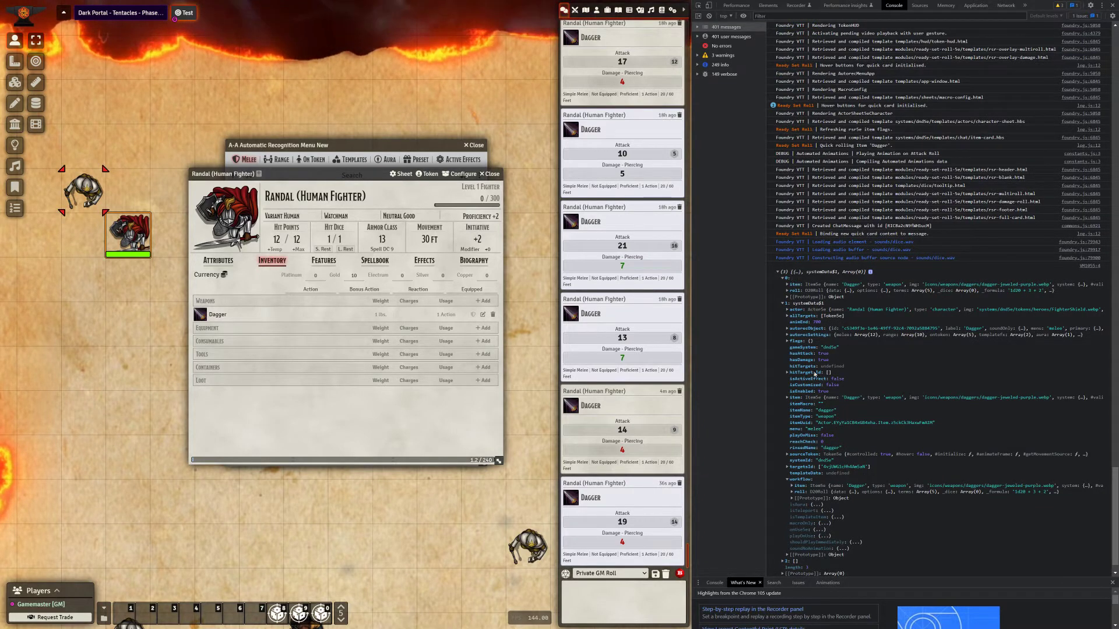
left_click(804, 479)
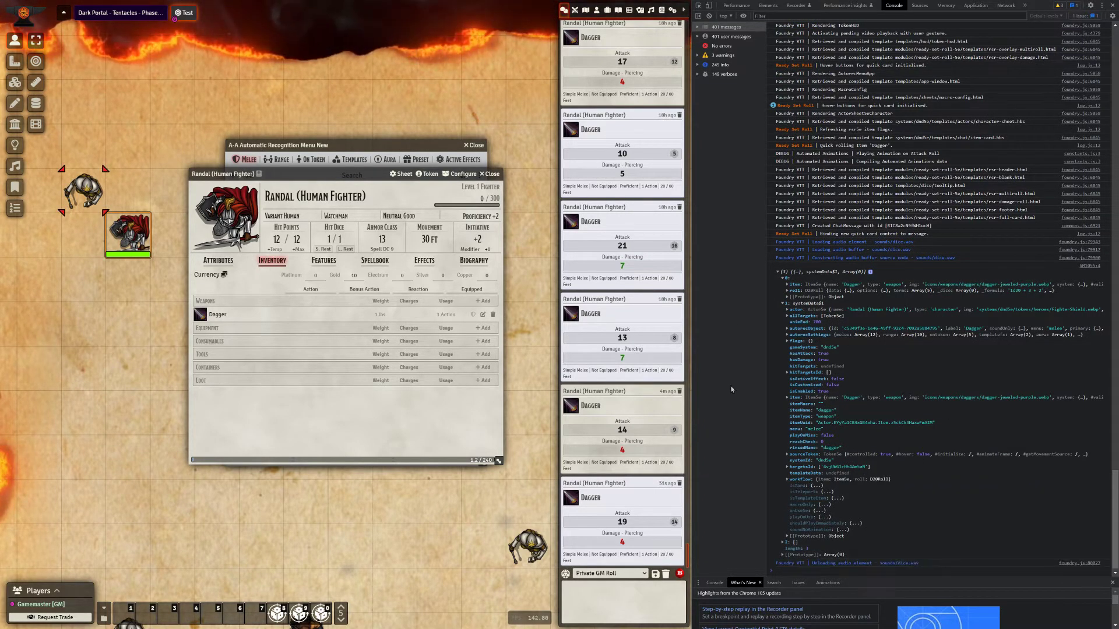
left_click(784, 303)
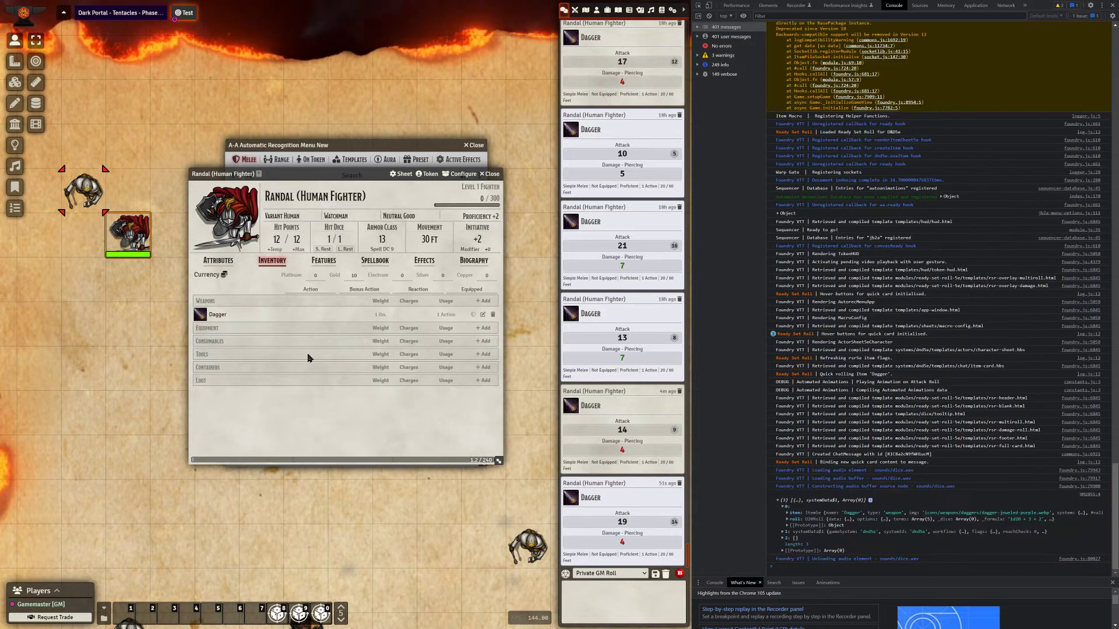
- Set the Dagger macro's Send Args to "Test, Field, Success" in the Automatic Recognition Menu
double_click(348, 145)
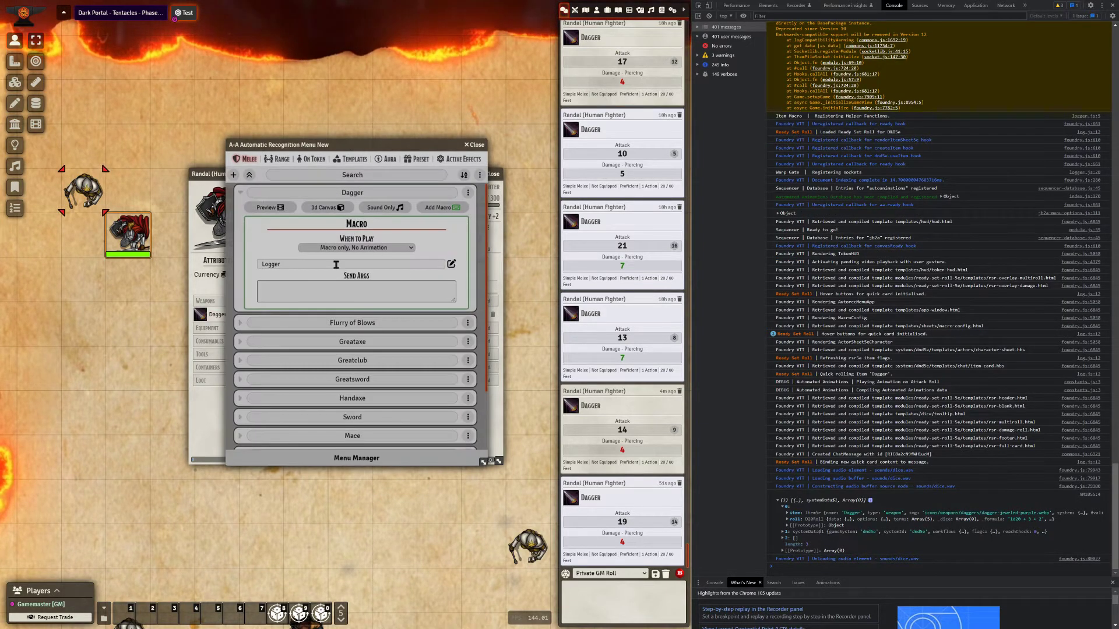
left_click(344, 289)
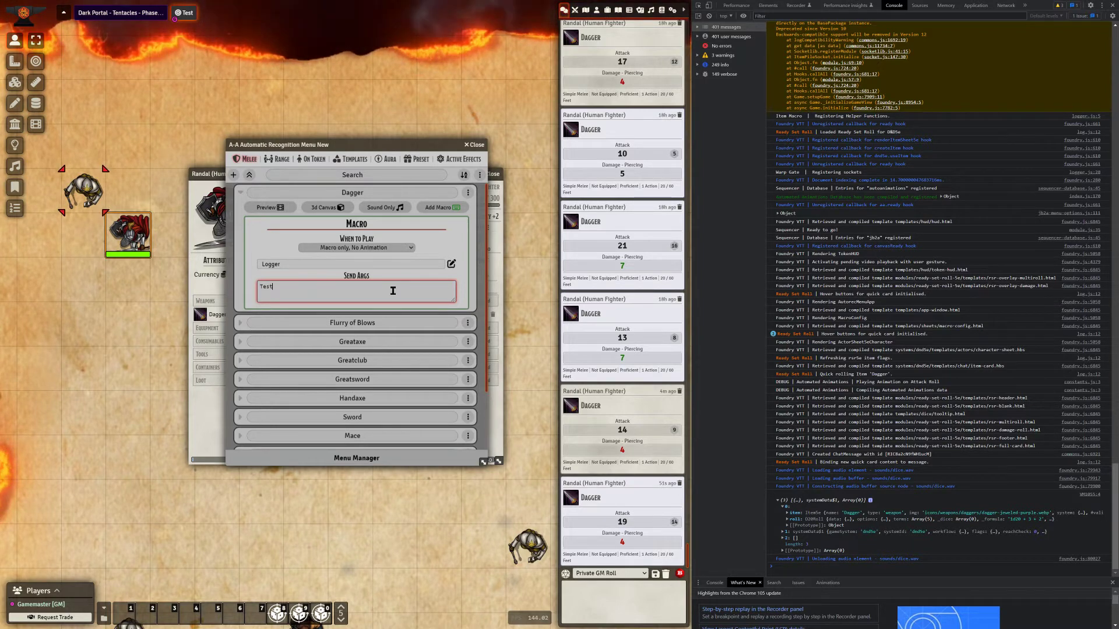
type("led")
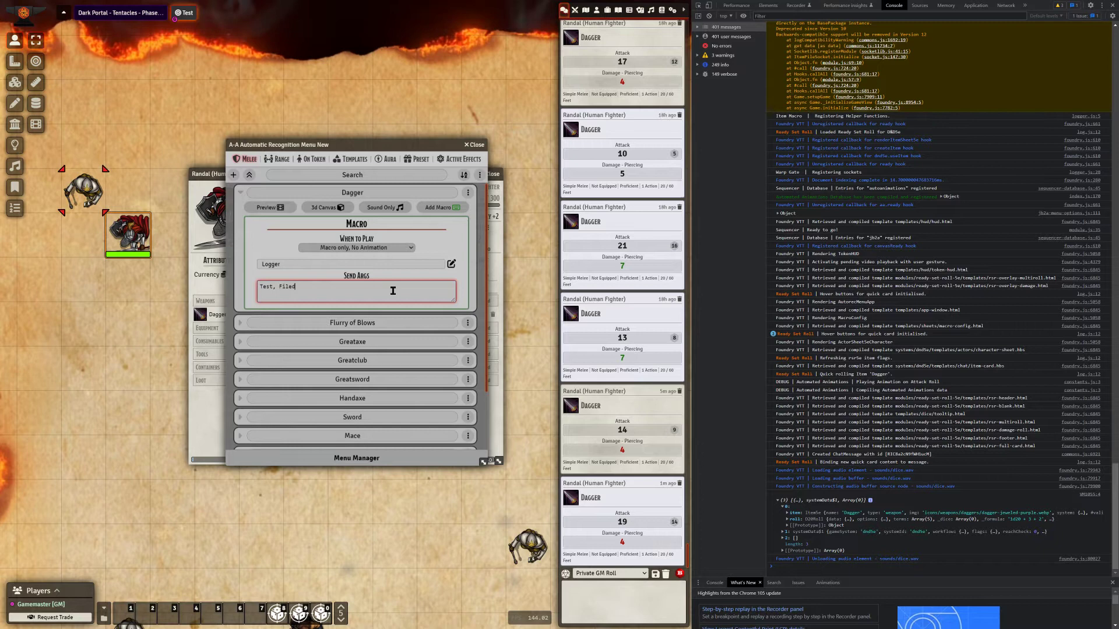
key("BackSpace")
key("BackSpace")
key("BackSpace")
type("eld,")
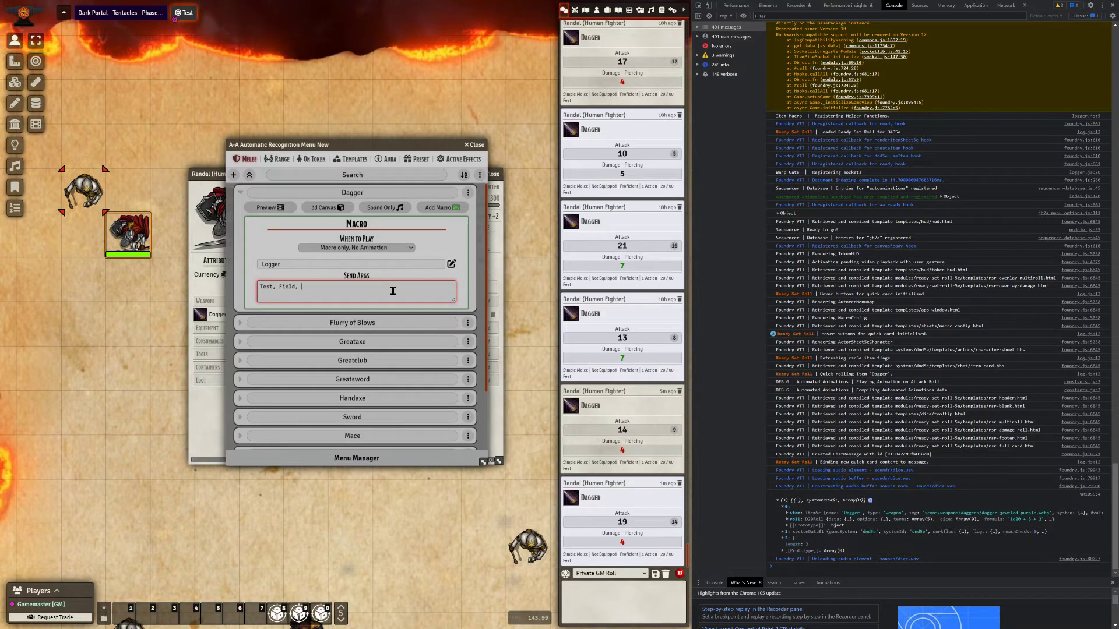
type(" Succes")
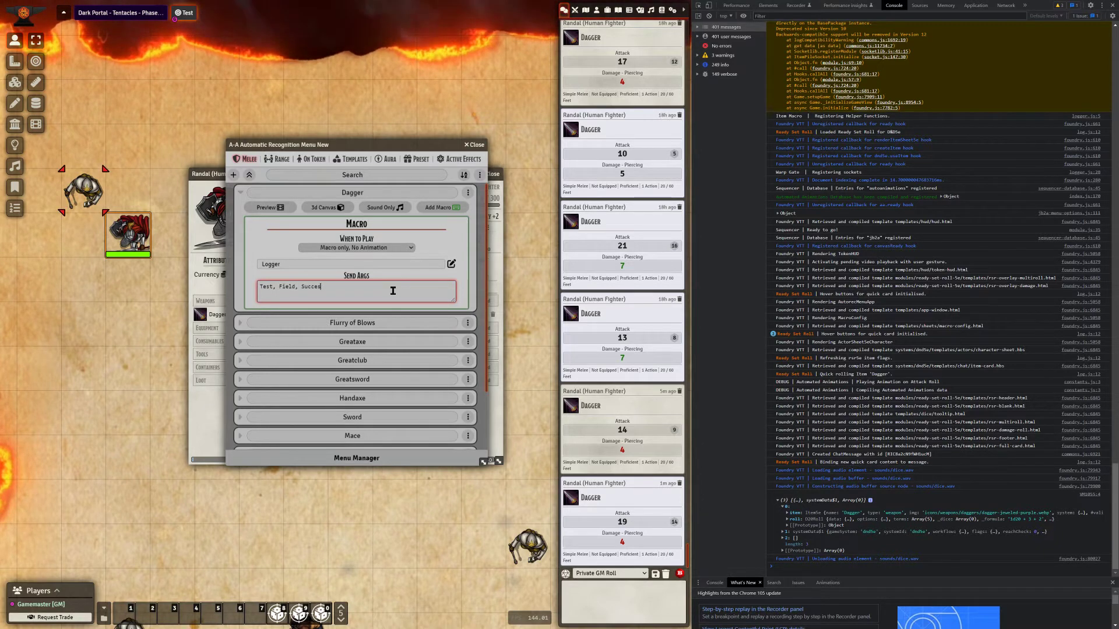
left_click_drag(330, 287, 257, 295)
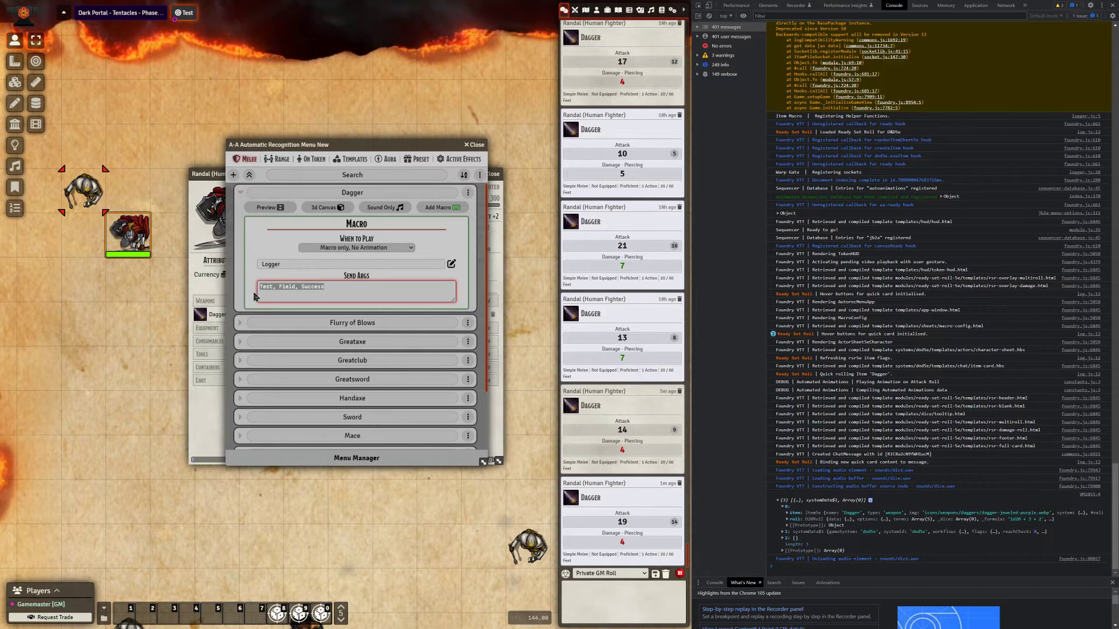
left_click(345, 284)
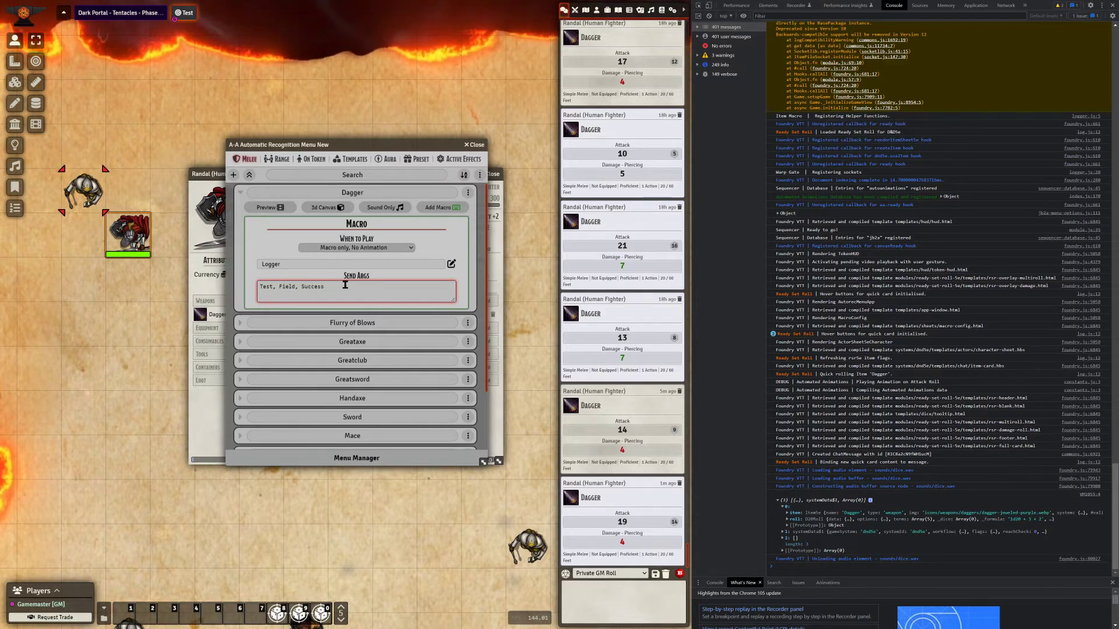
- Move the recognition menu aside and roll the Dagger again from the fighter's inventory to log the custom arguments
left_click_drag(311, 144, 377, 128)
left_click(272, 174)
left_click(200, 314)
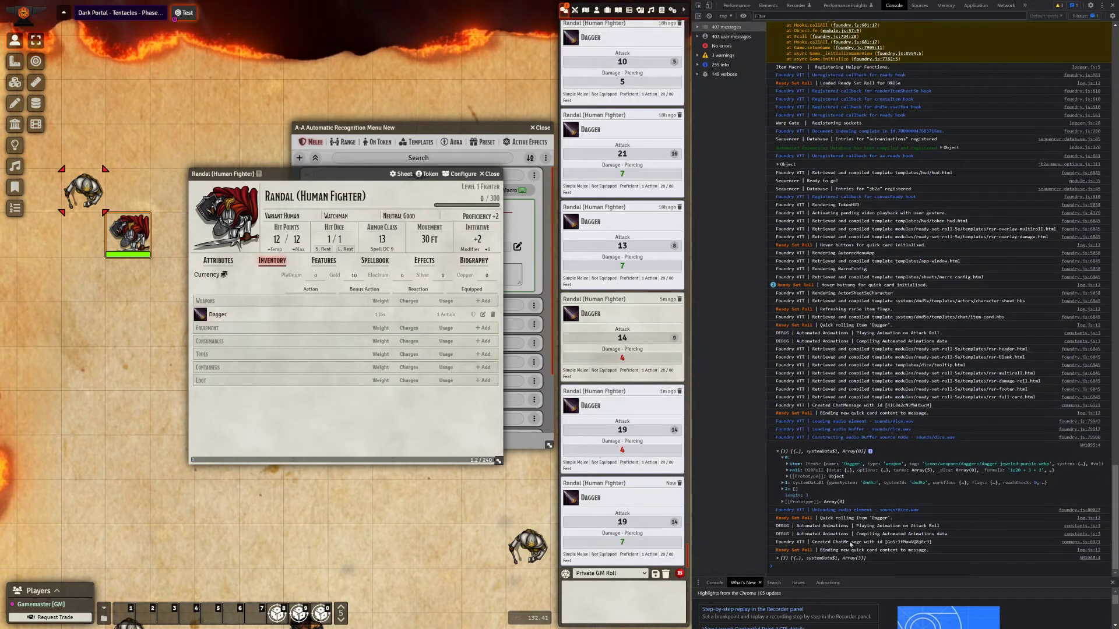
- Expand the newest logged arguments in the console down to the array of custom arguments
left_click(829, 551)
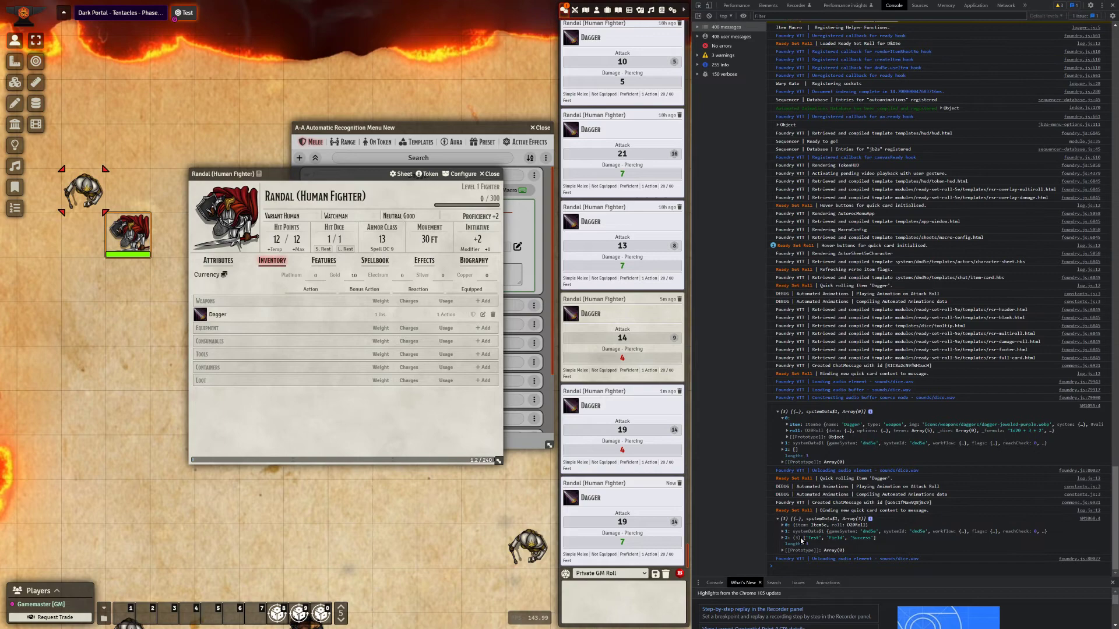
left_click(793, 561)
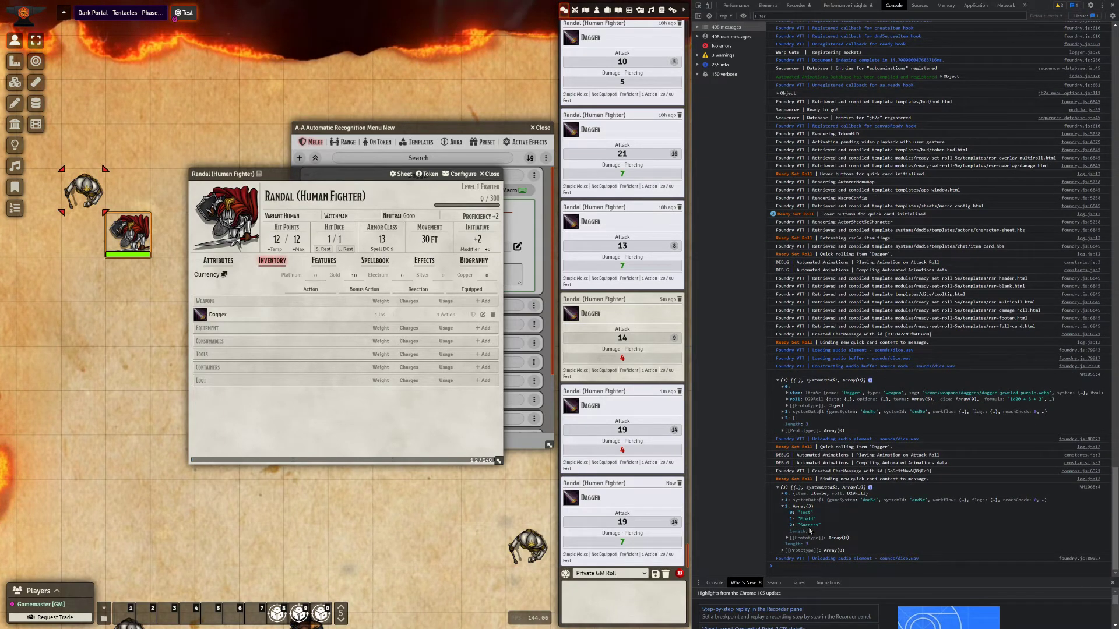
- Clear the Dagger's Send Args in the recognition menu and begin an object there with "test: 1,"
left_click(409, 125)
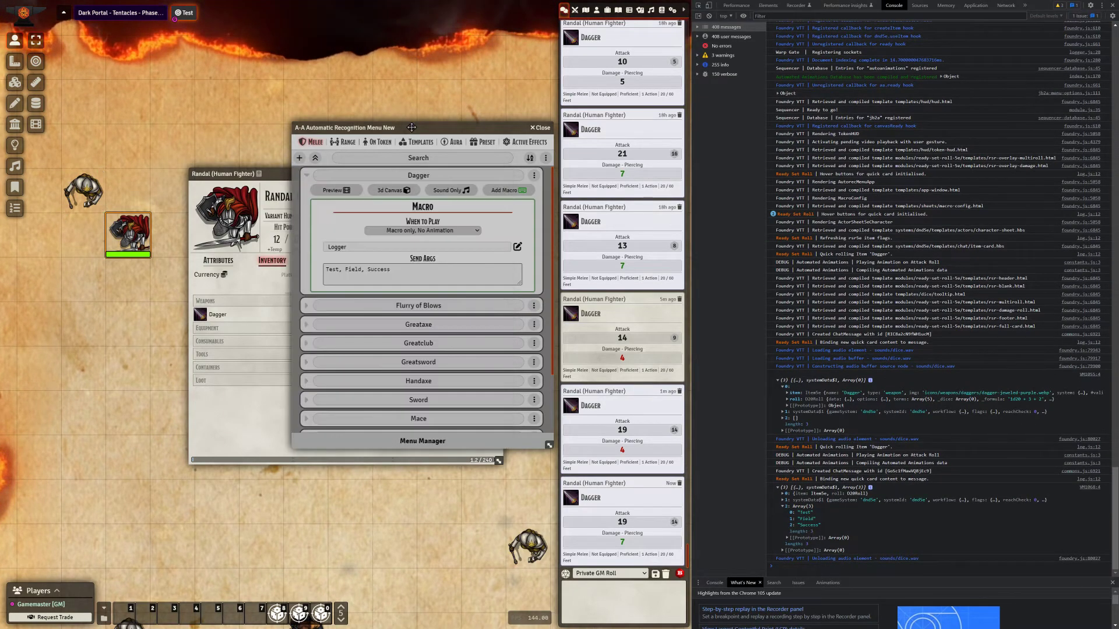
left_click(410, 279)
key("ctrl+a")
key("BackSpace")
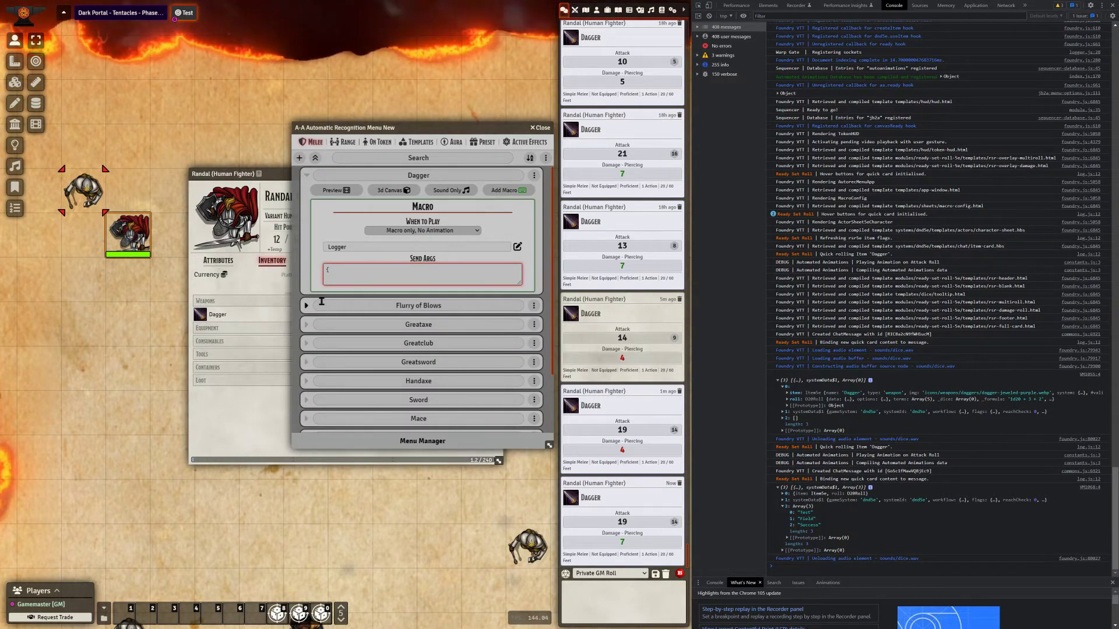
type("tes")
type("te")
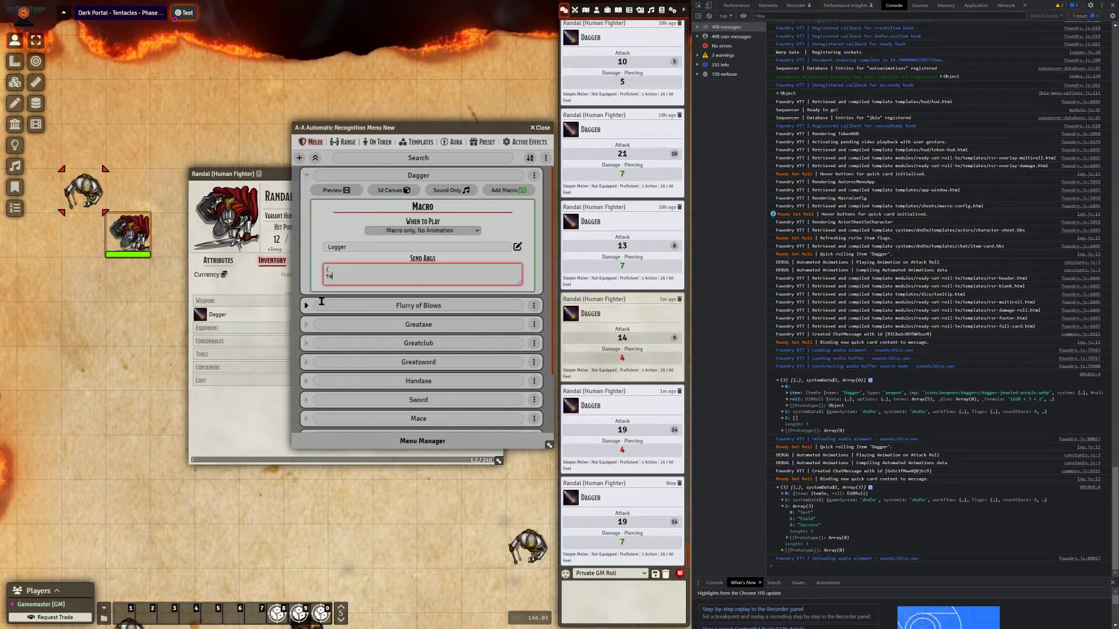
type(": ")
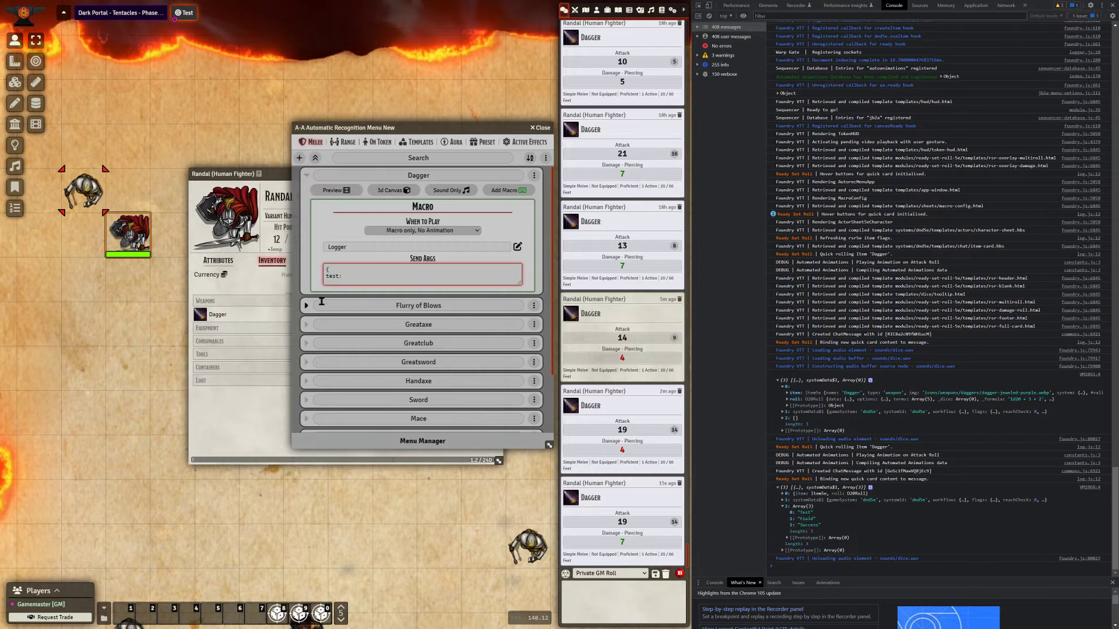
type("1,")
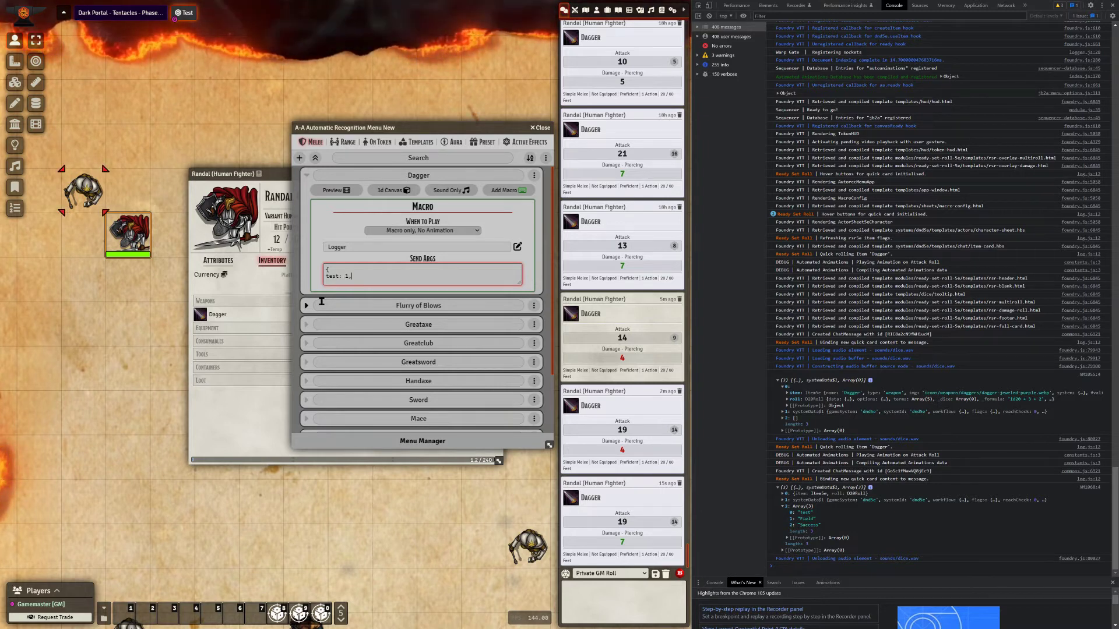
- Add "field: 2," and "success: "Sort Of"" to the Send Args object, close its brace and enlarge the text area
key("Return")
type("field")
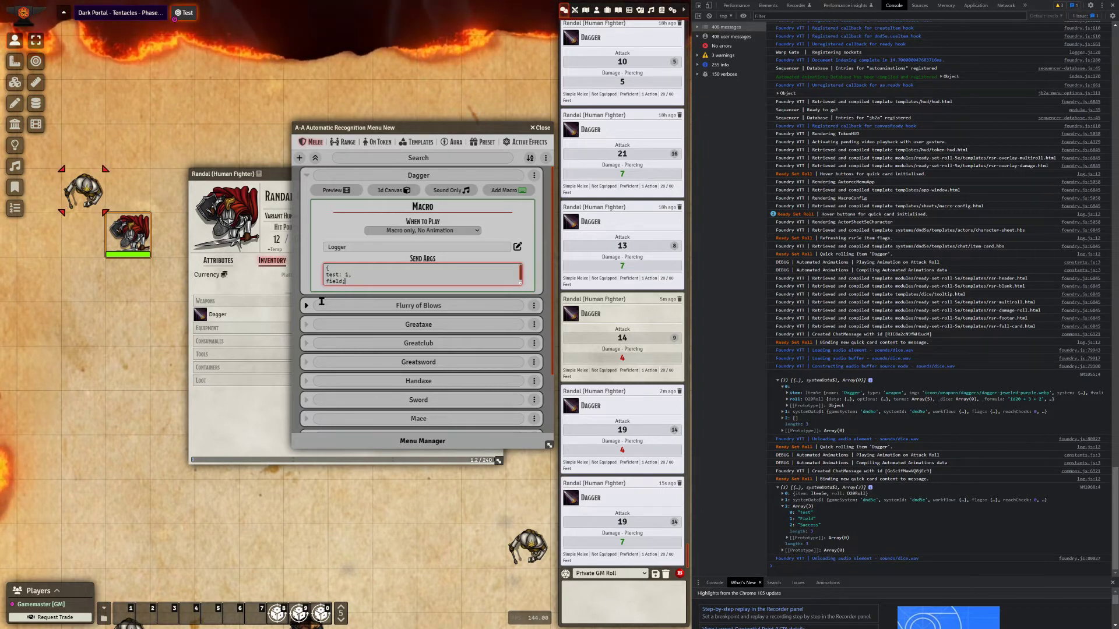
type(": 2,")
key("Return")
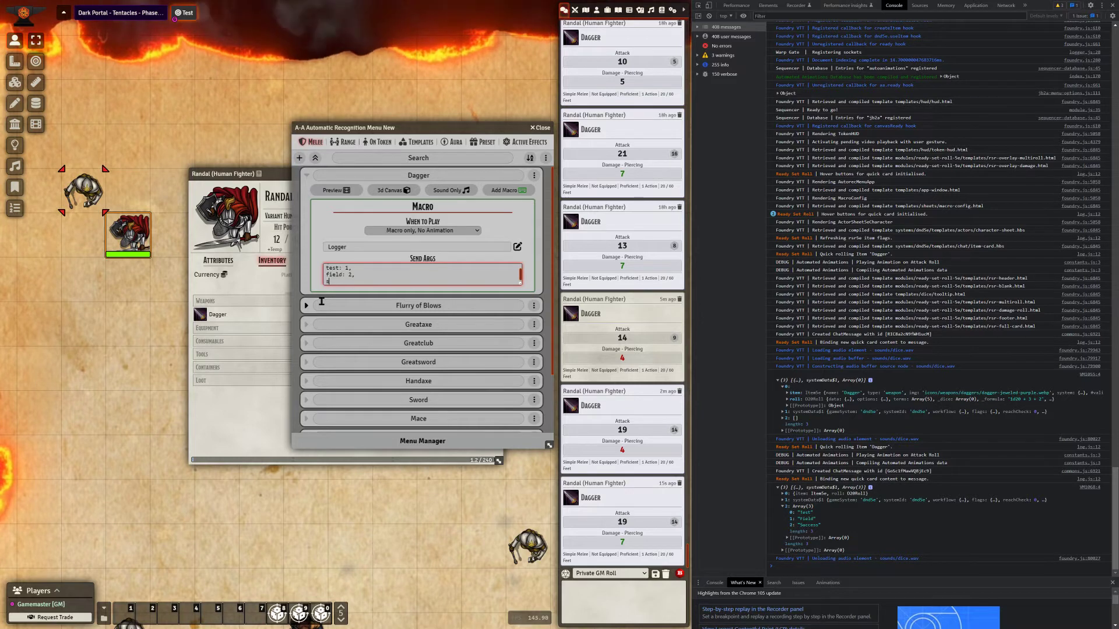
type("success: \"S")
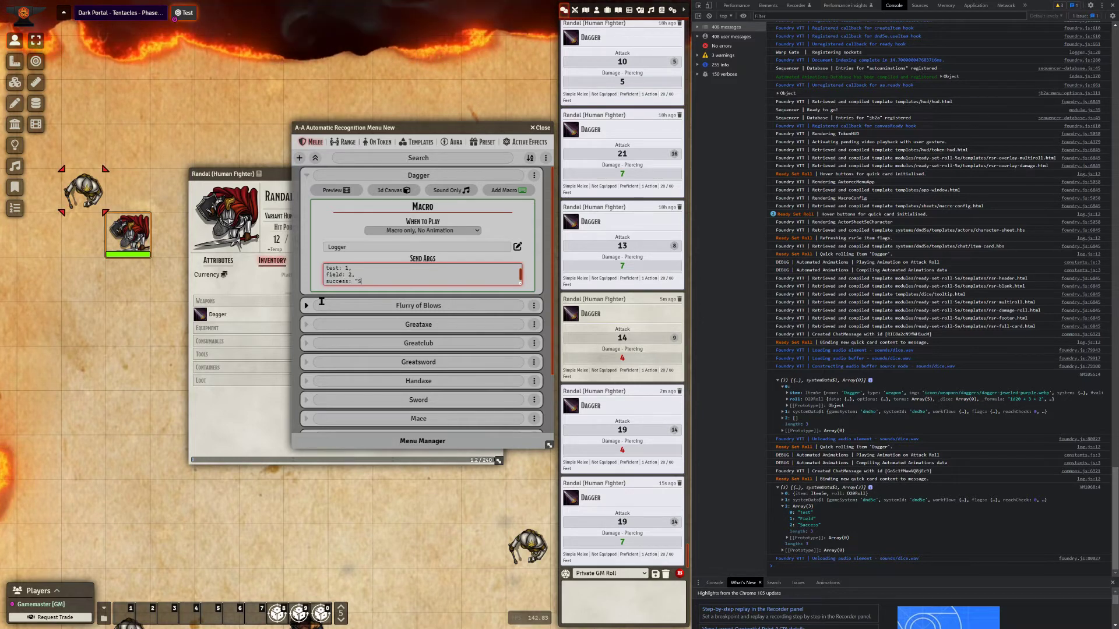
type("ort ")
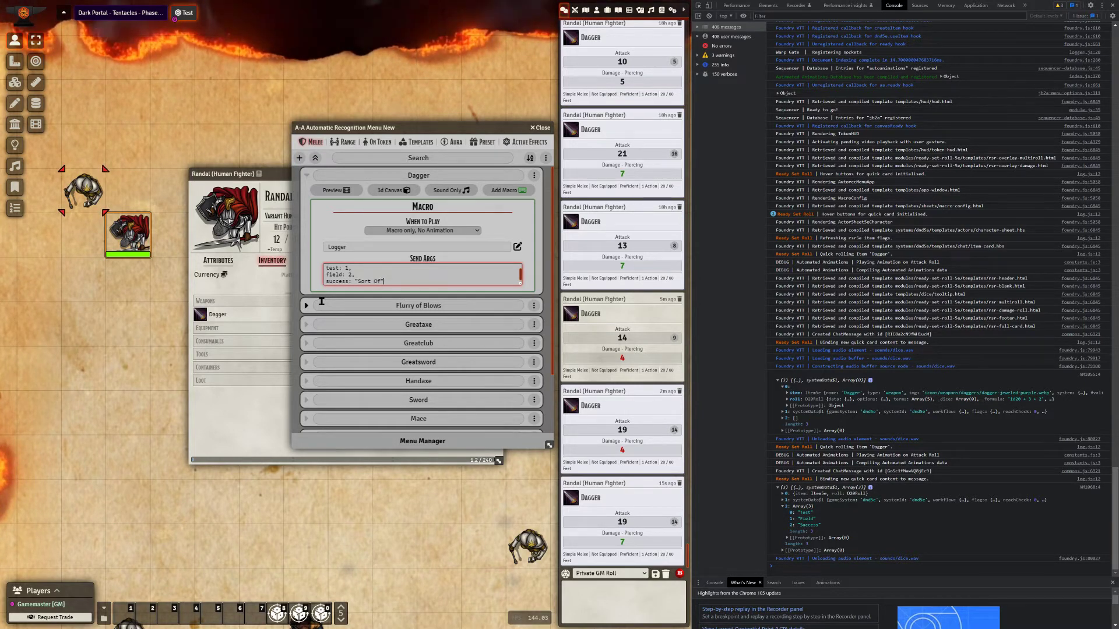
type("Of\"")
key("Return")
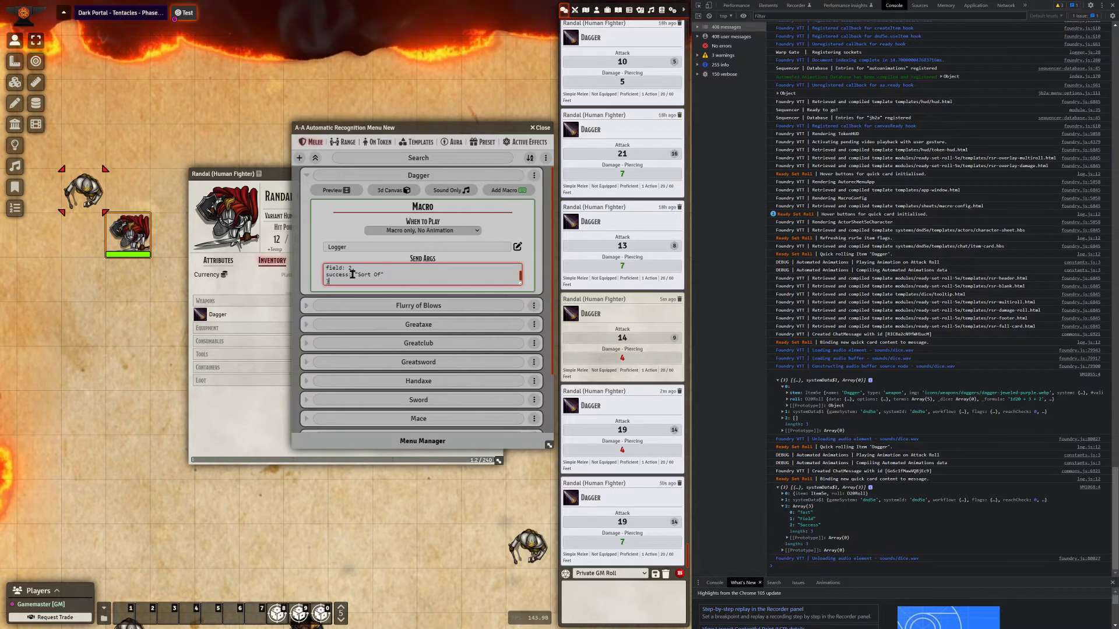
left_click_drag(519, 282, 520, 370)
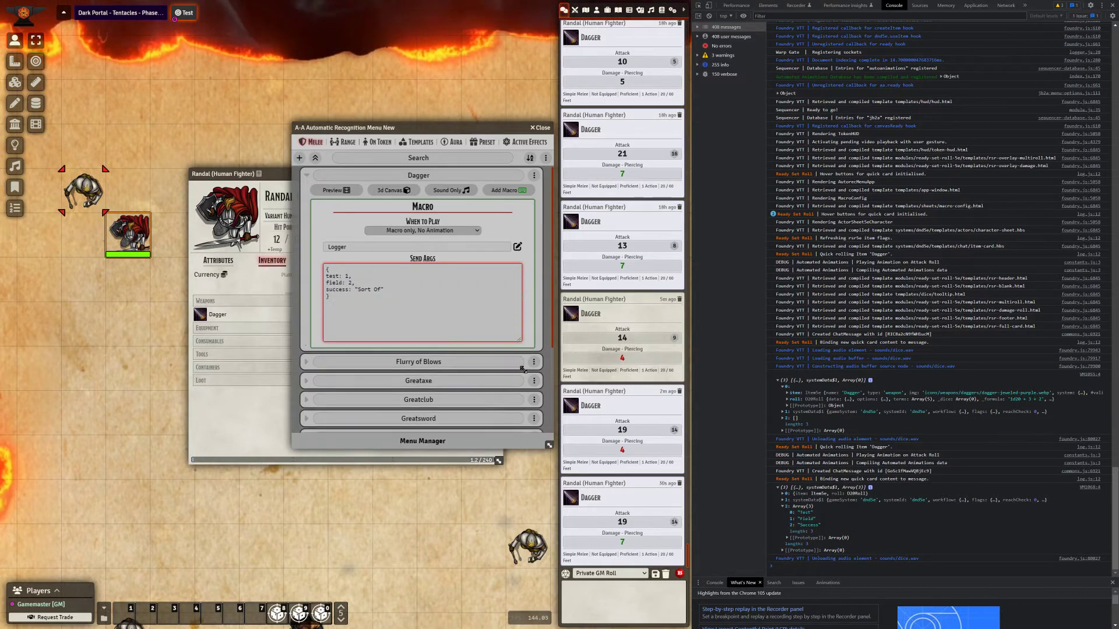
left_click(321, 221)
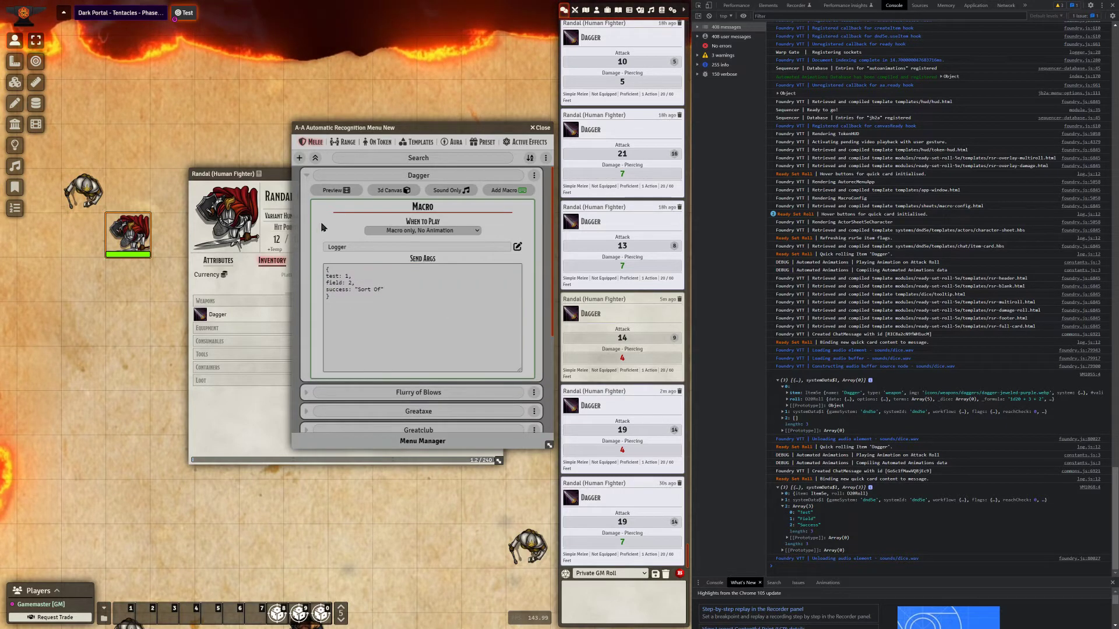
- Roll the Dagger again from the fighter's inventory and expand the logged custom argument object in the console
left_click(271, 173)
left_click(200, 314)
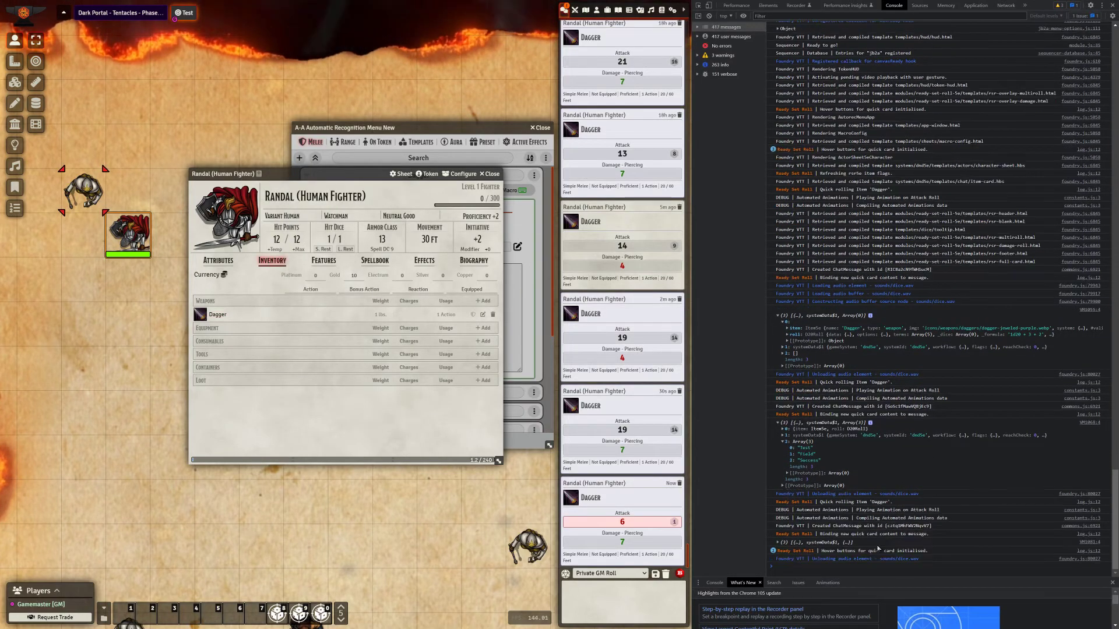
left_click(826, 544)
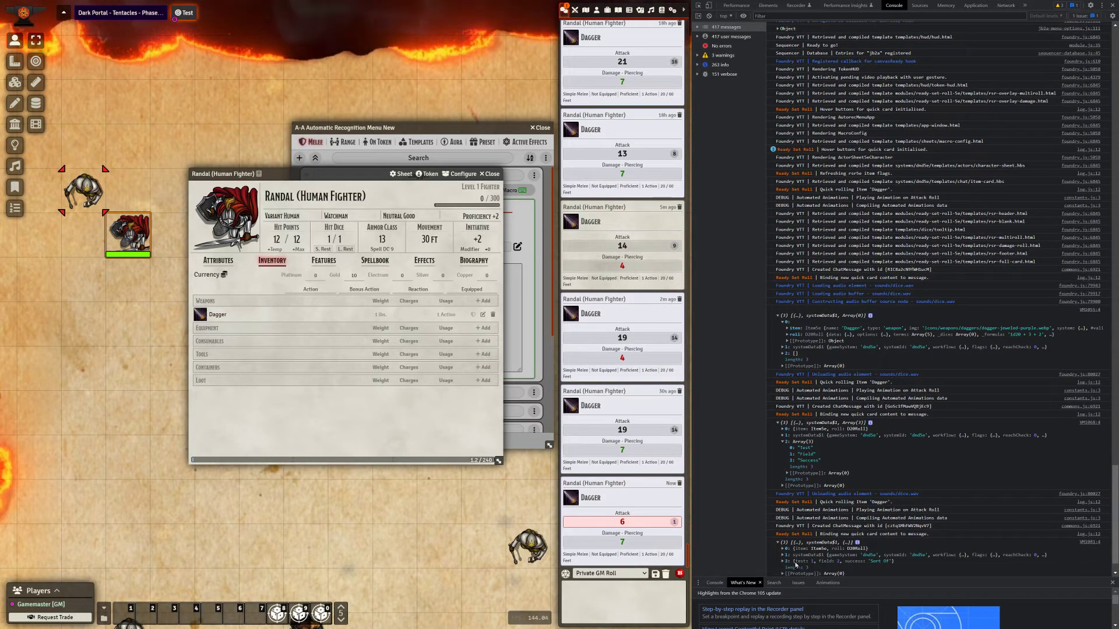
left_click(801, 562)
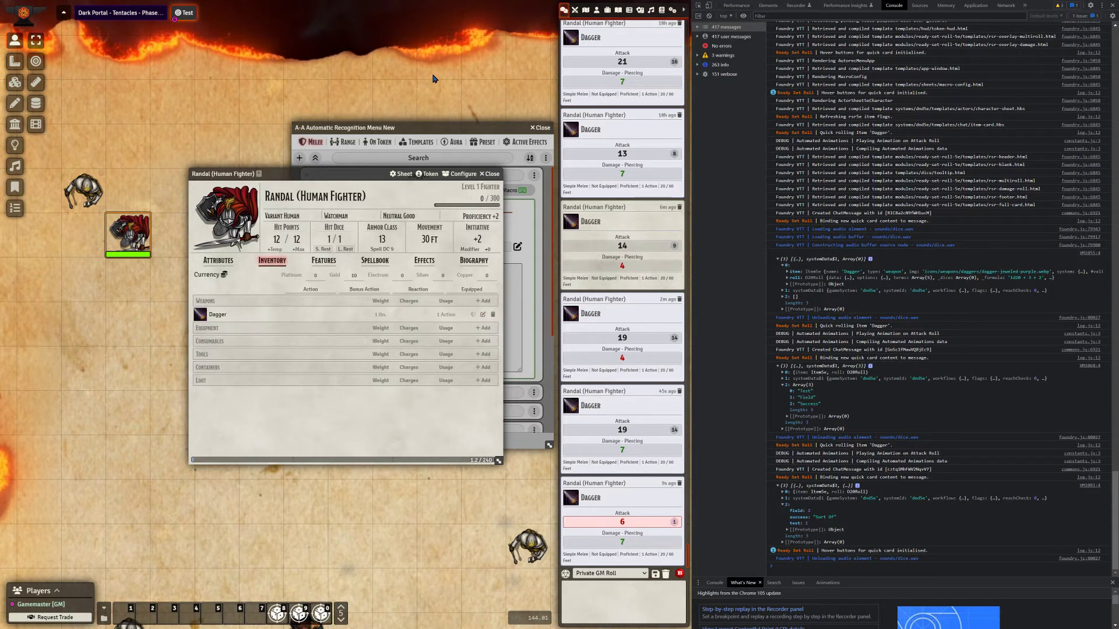
- Move the recognition menu aside, close the fighter's character sheet and show the menu's Active Effects entries
left_click_drag(437, 131, 337, 98)
left_click(224, 173)
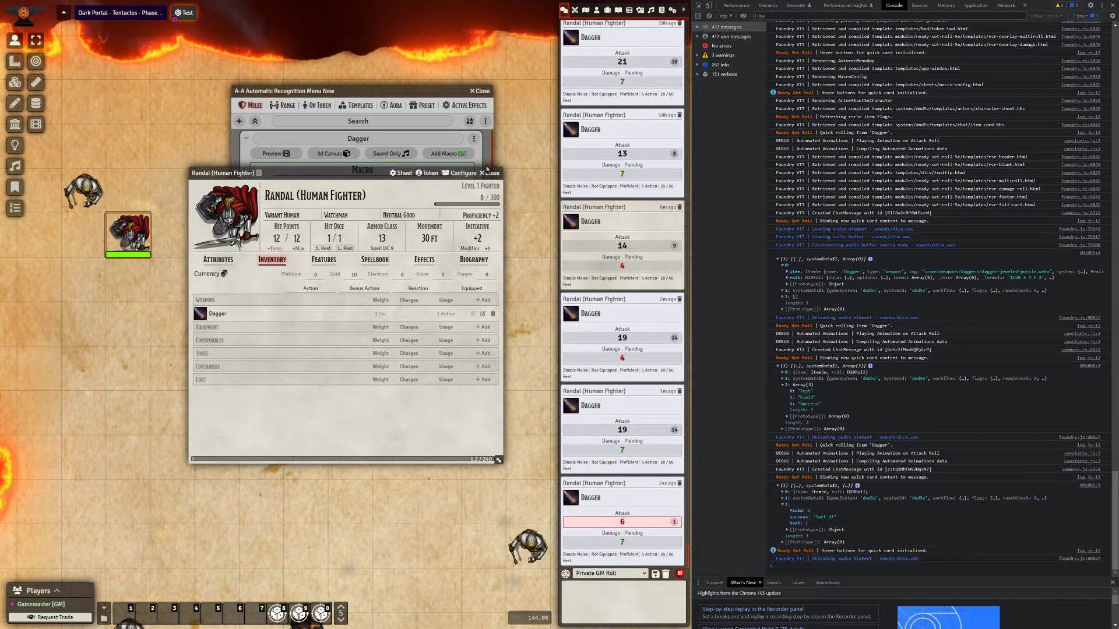
left_click(489, 173)
left_click(469, 106)
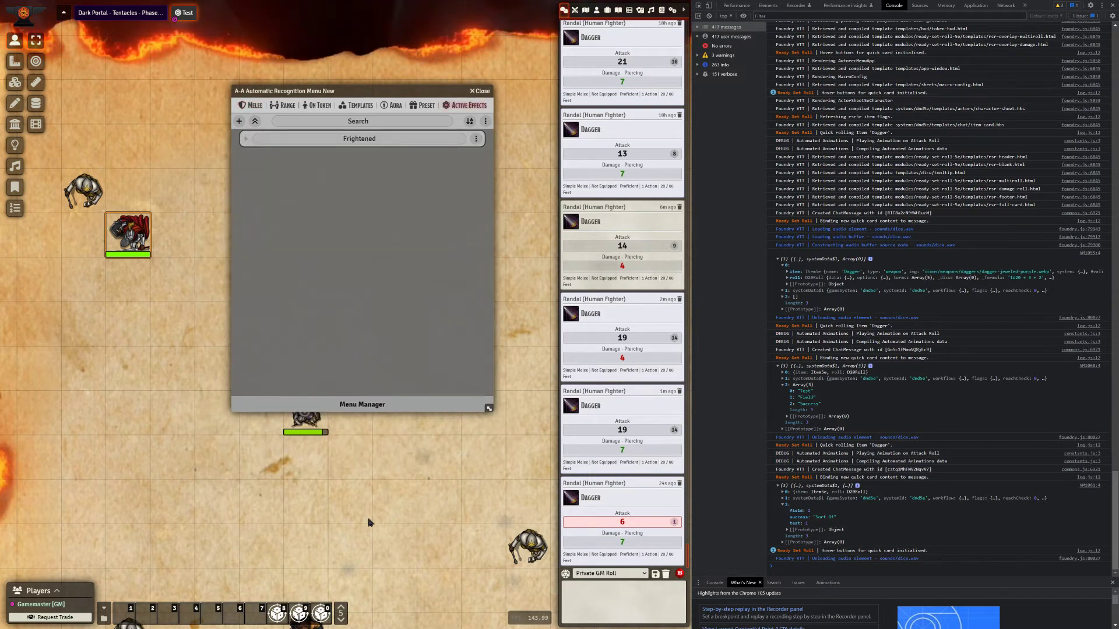
- Open the Fade InOut macro for editing, enlarge its window to review the on/off code, and move the fighter token one square down
right_click(299, 613)
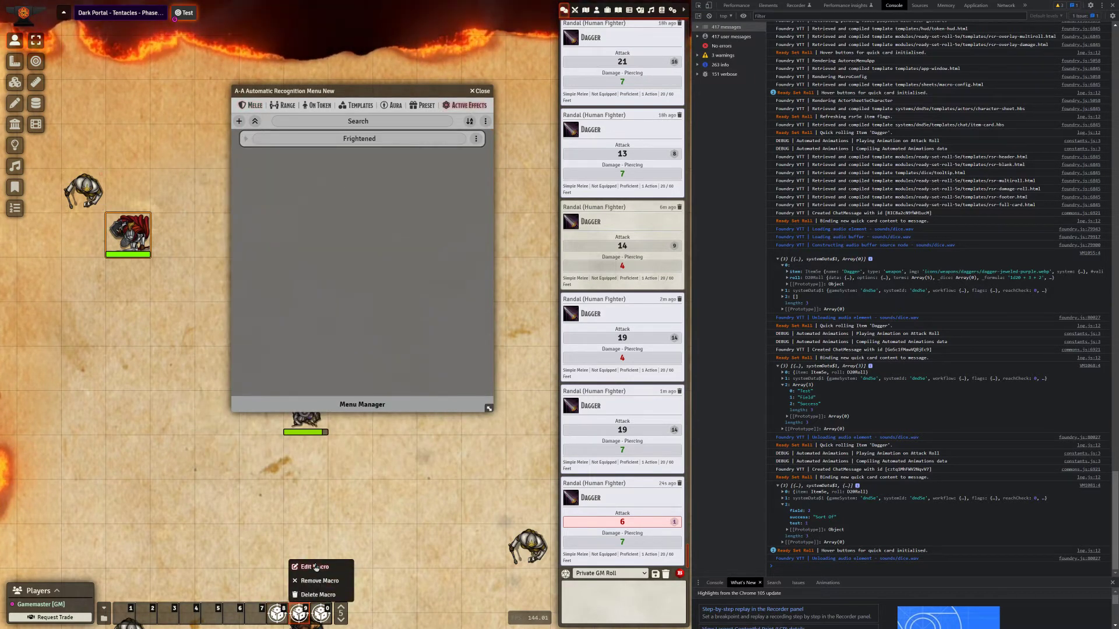
left_click(318, 567)
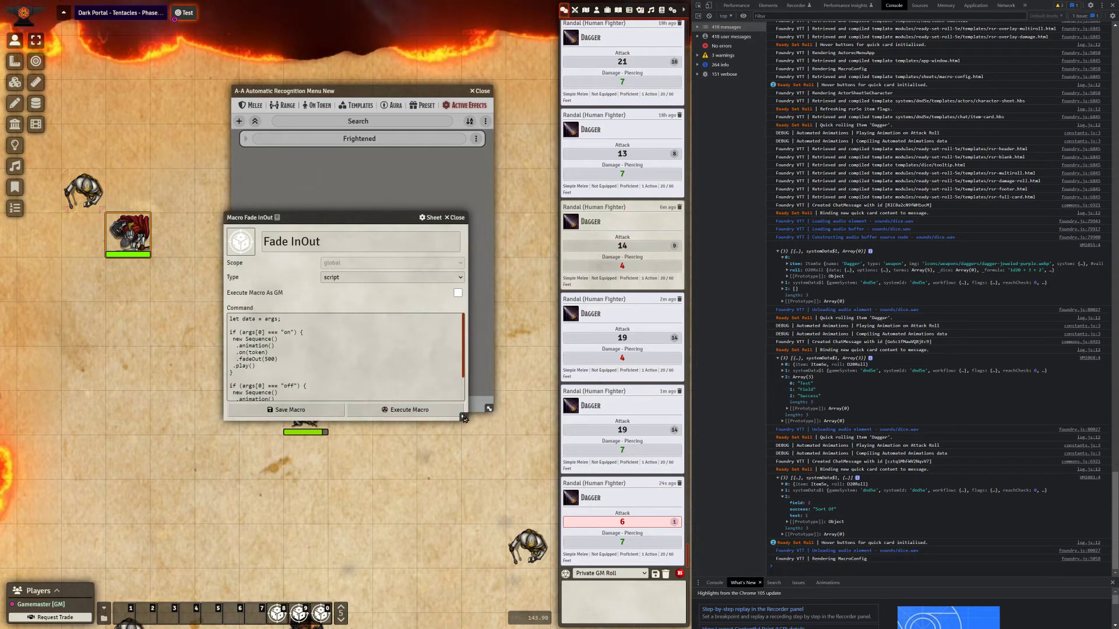
left_click_drag(464, 417, 473, 504)
left_click_drag(134, 244, 134, 290)
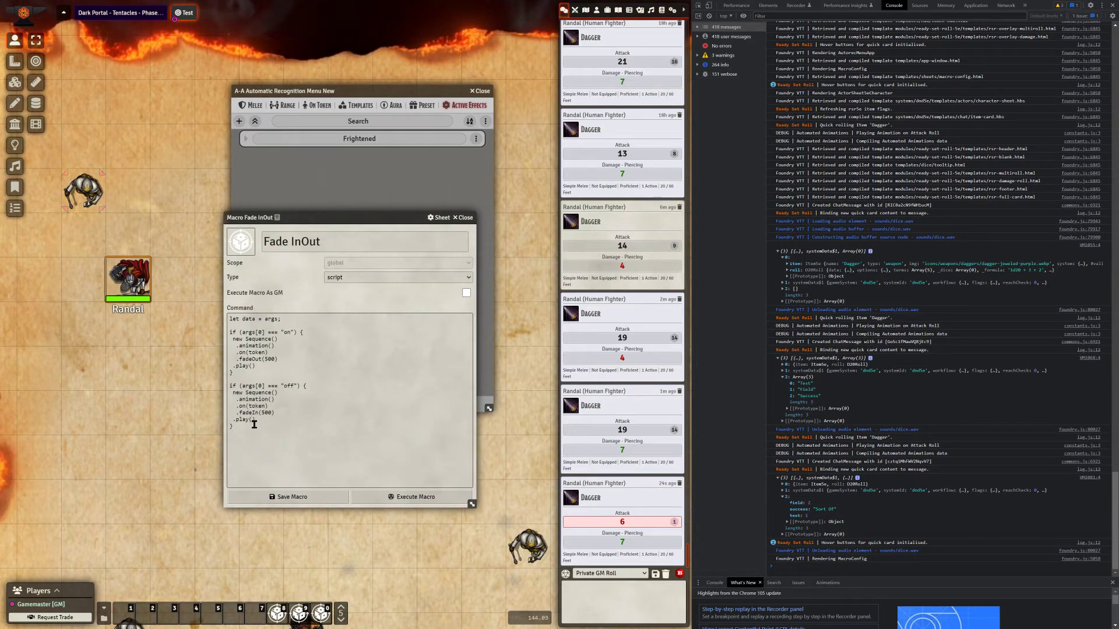
left_click_drag(251, 426, 227, 331)
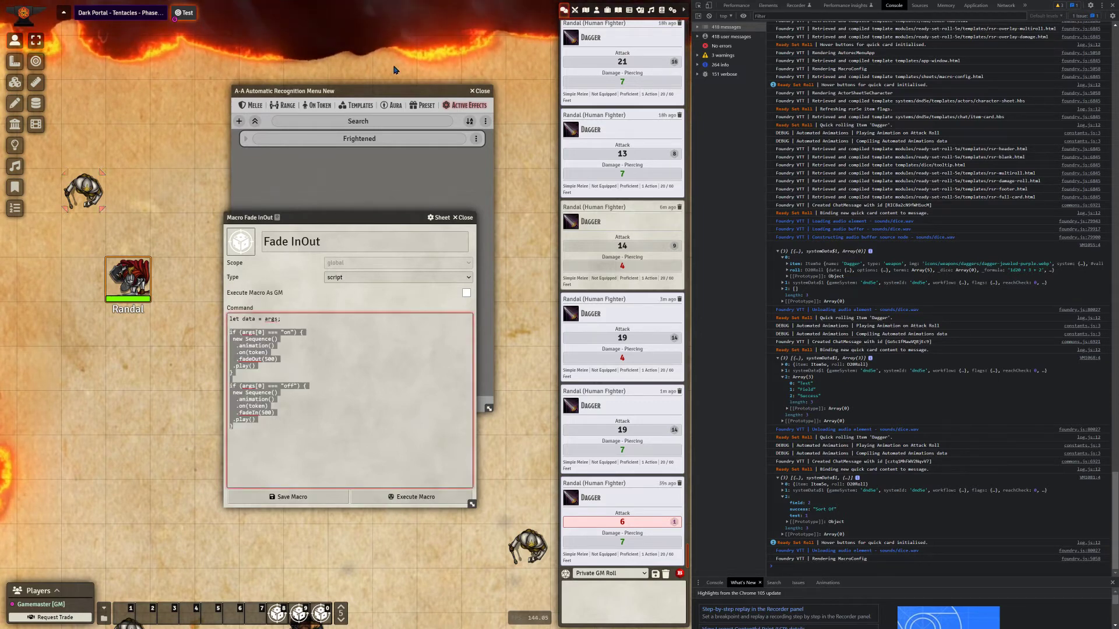
- Rename the Frightened active effect entry to "Prone" and add a macro to it
left_click_drag(390, 91, 514, 86)
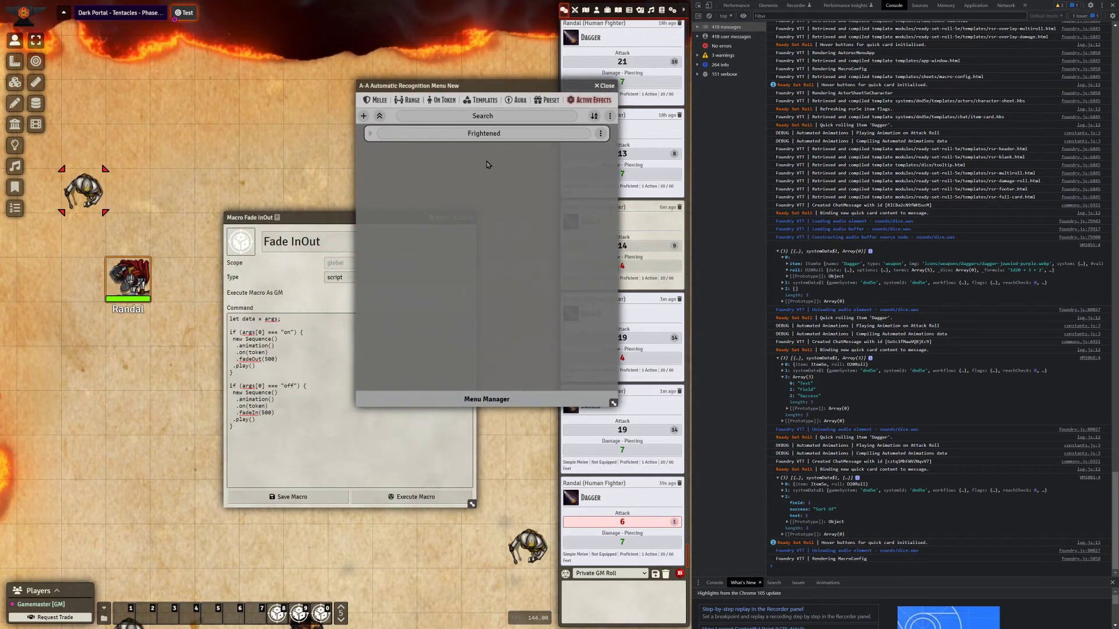
triple_click(517, 135)
type("Prone")
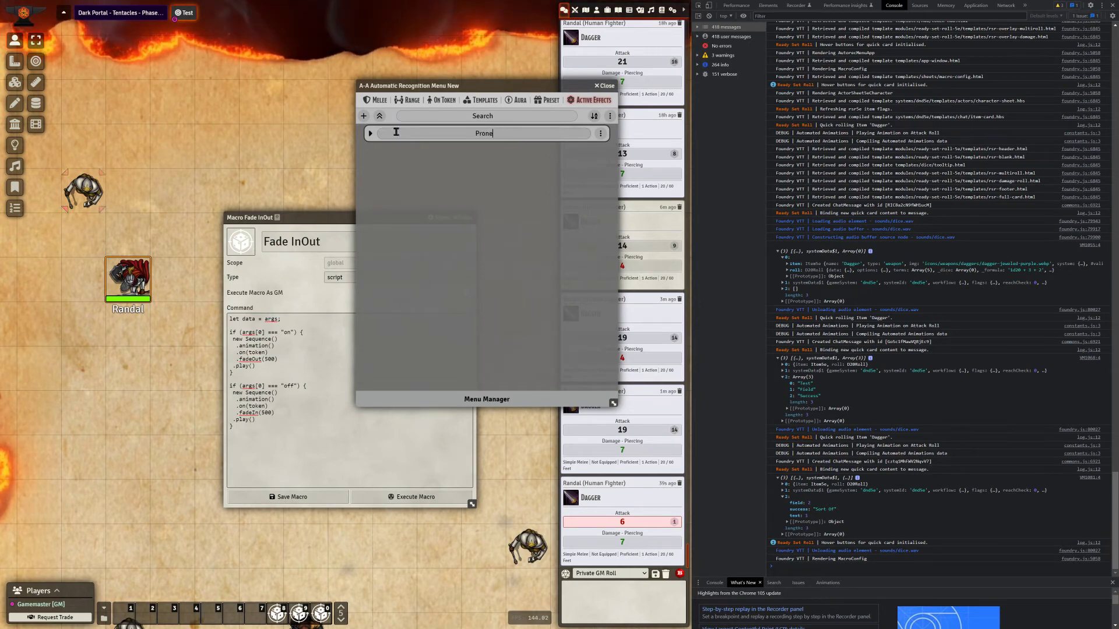
left_click(372, 134)
left_click(584, 151)
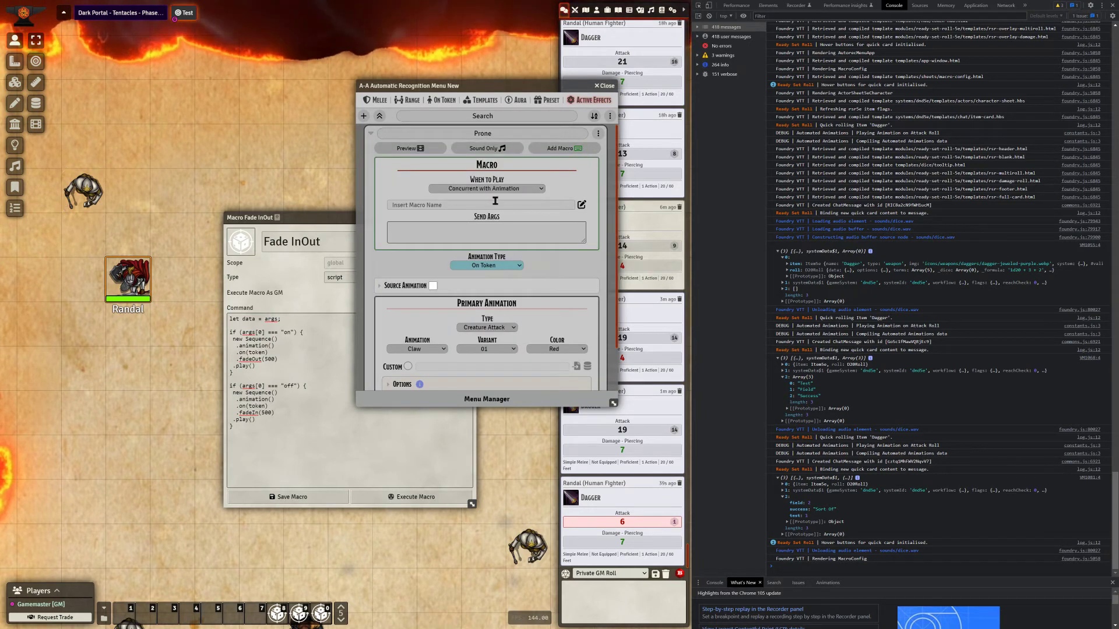
- Set the Prone entry to "Macro only, No Animation" and assign the Fade InOut macro
left_click(488, 189)
left_click(490, 212)
left_click(461, 203)
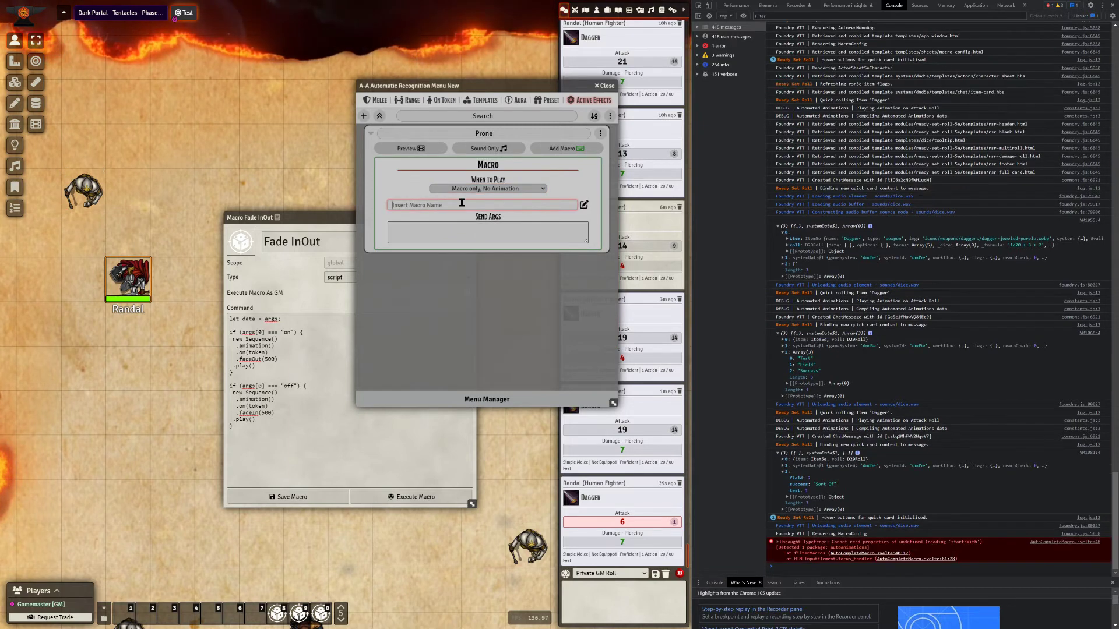
type("Fade InOut")
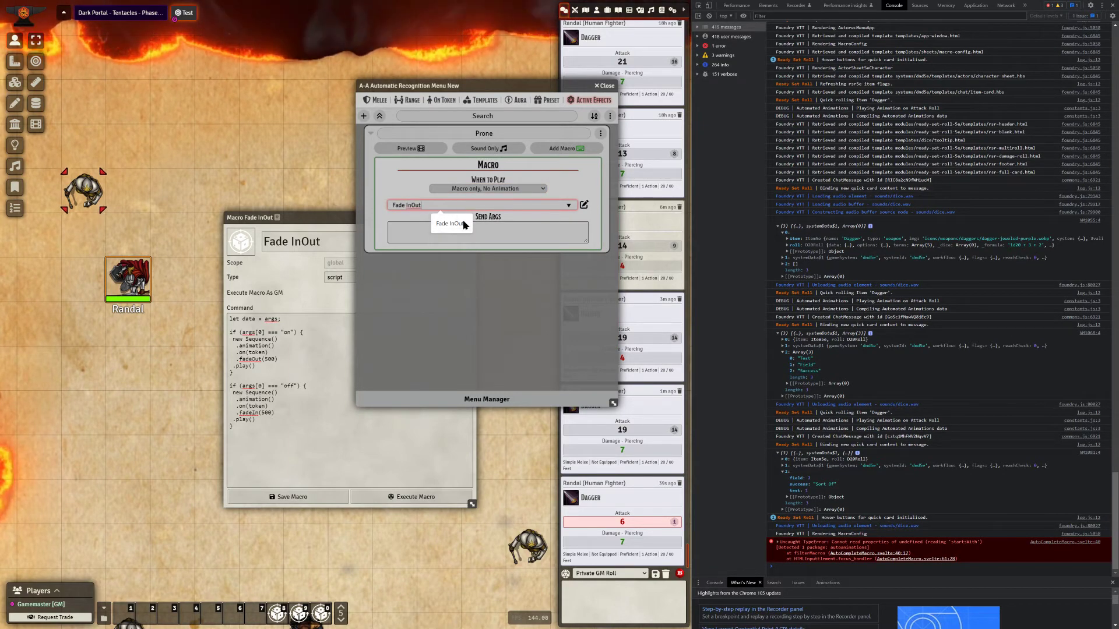
left_click(450, 224)
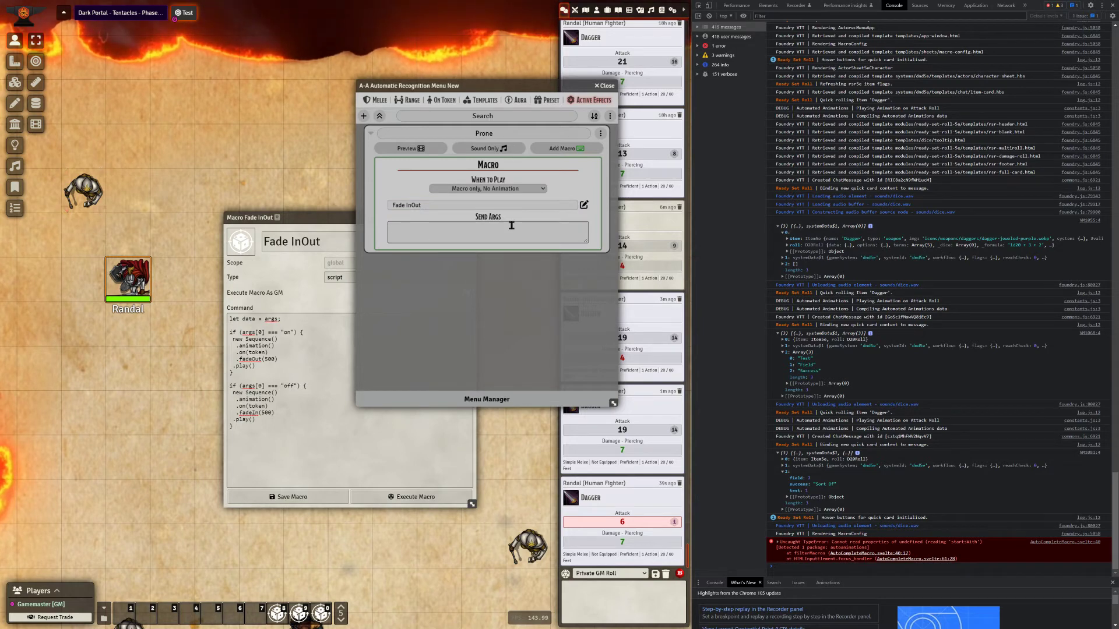
- Add "console.log(args)" as the first line of the Fade InOut macro and save it
left_click_drag(317, 218, 306, 221)
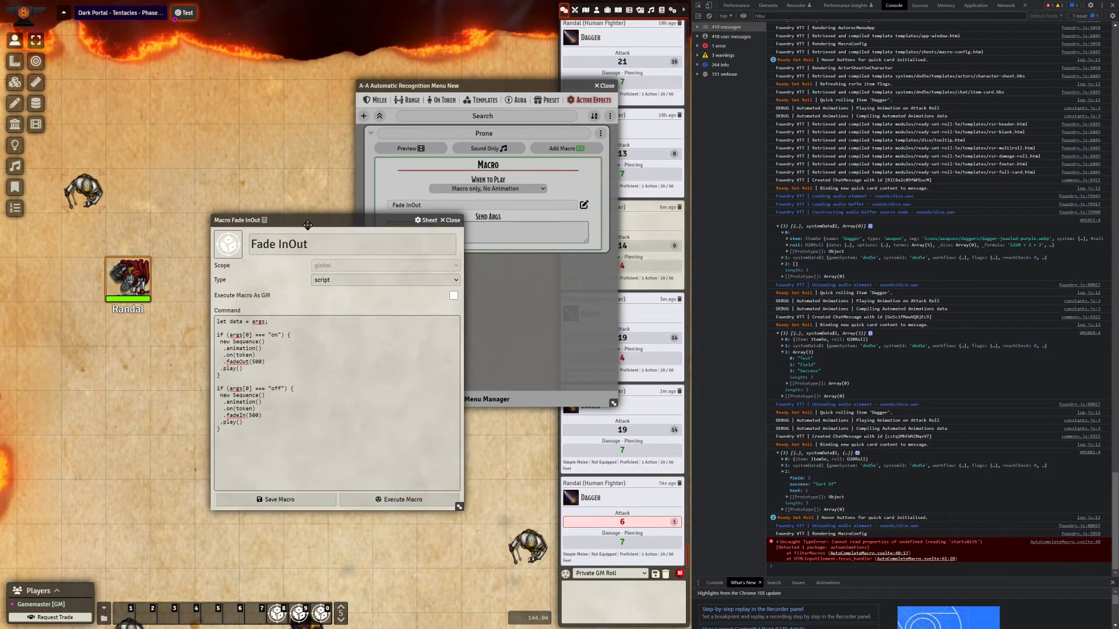
left_click(219, 322)
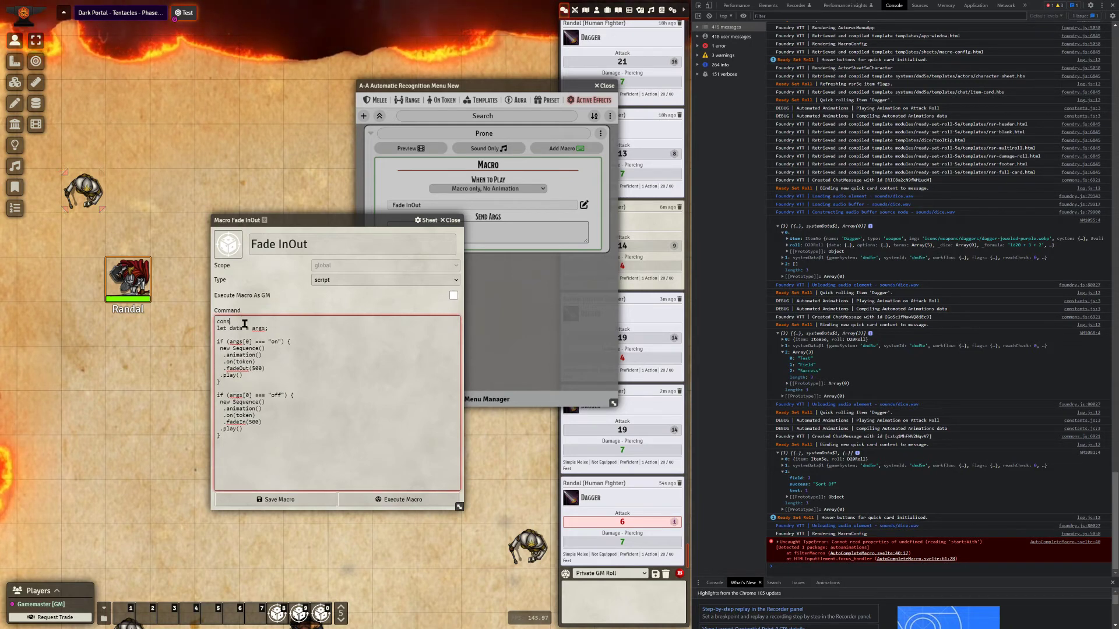
type("console.log(args")
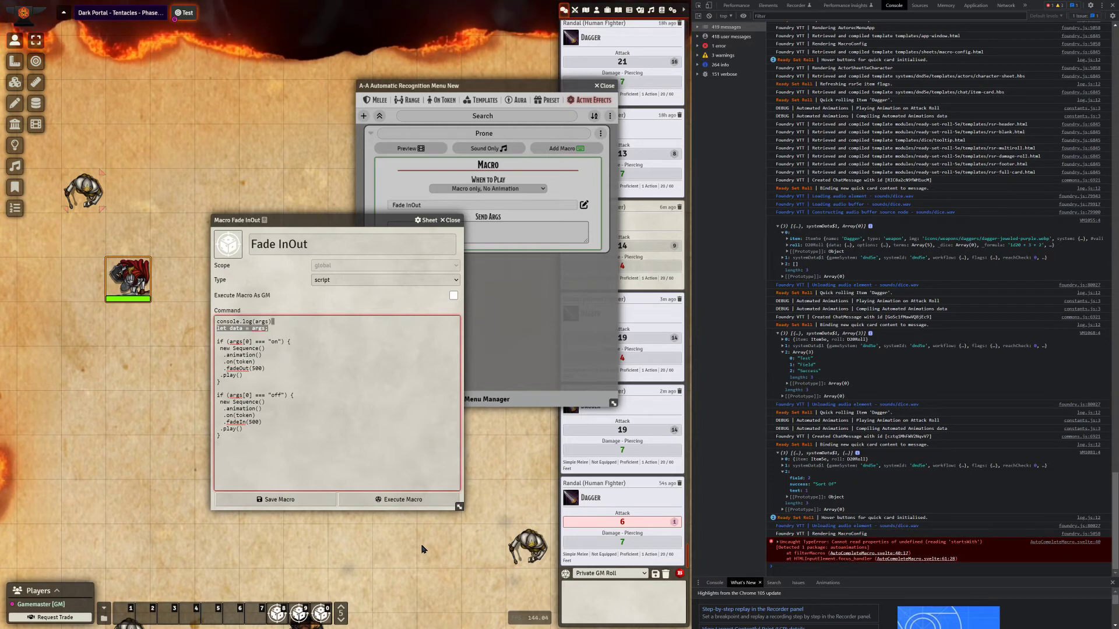
left_click(275, 500)
- Apply the Prone condition to the human fighter token and expand the arguments logged in the console
right_click(127, 279)
left_click(166, 279)
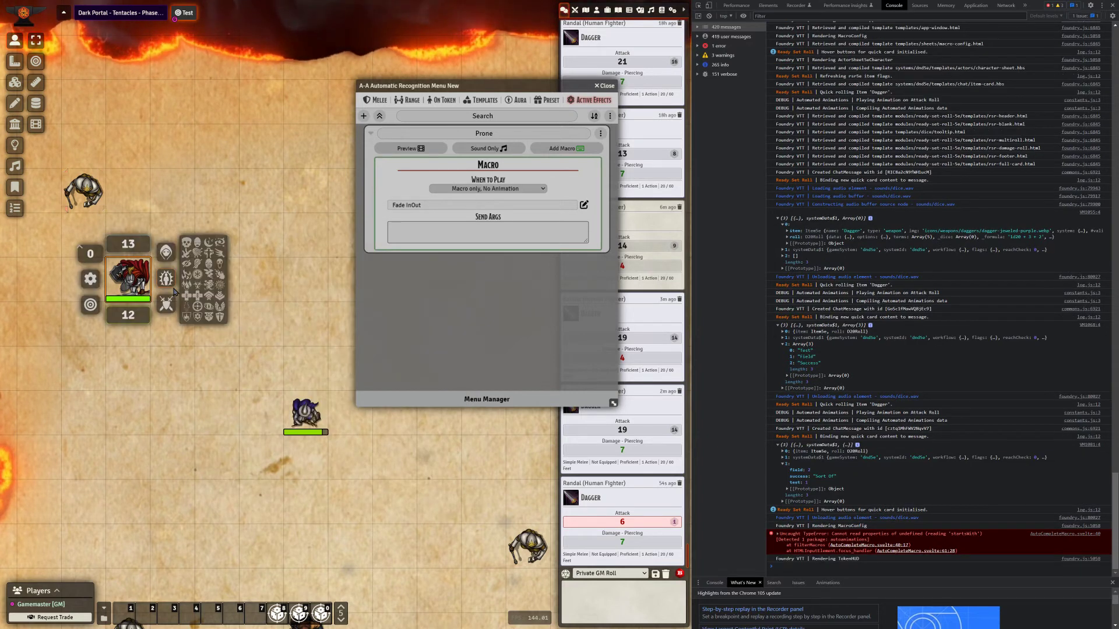
left_click(186, 254)
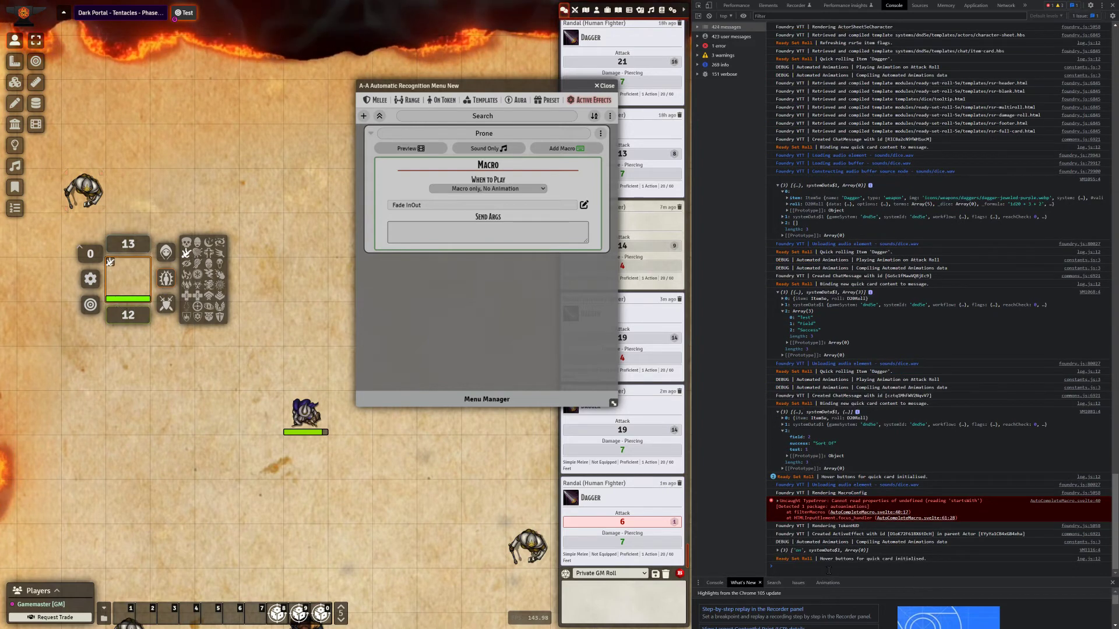
left_click(808, 551)
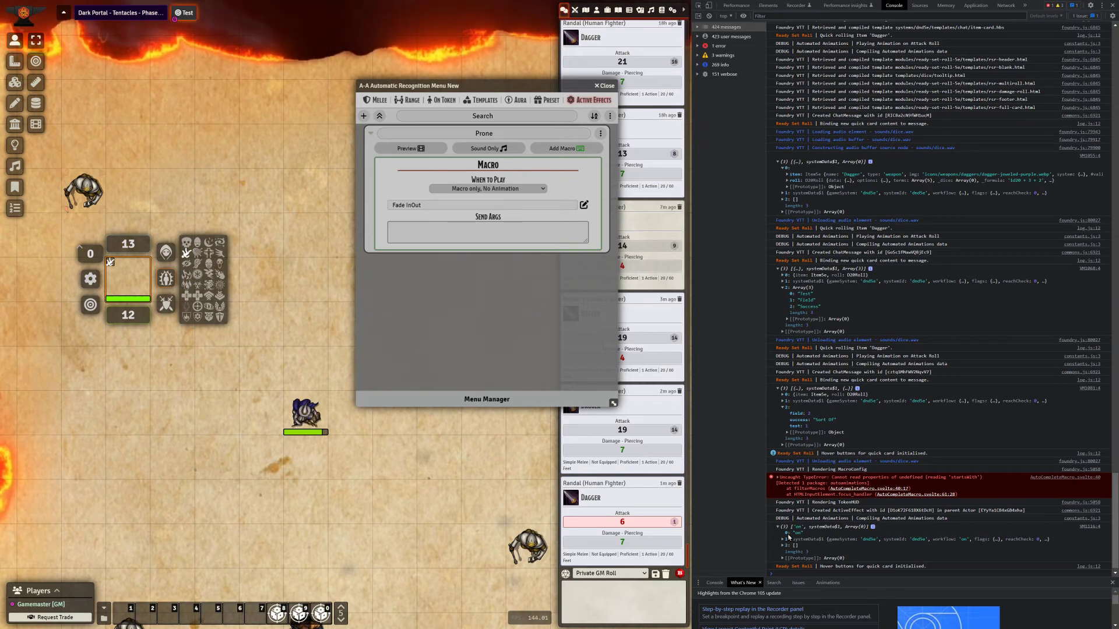
- Remove the Prone condition from the human fighter token and open the Fade InOut macro for editing
left_click(185, 254)
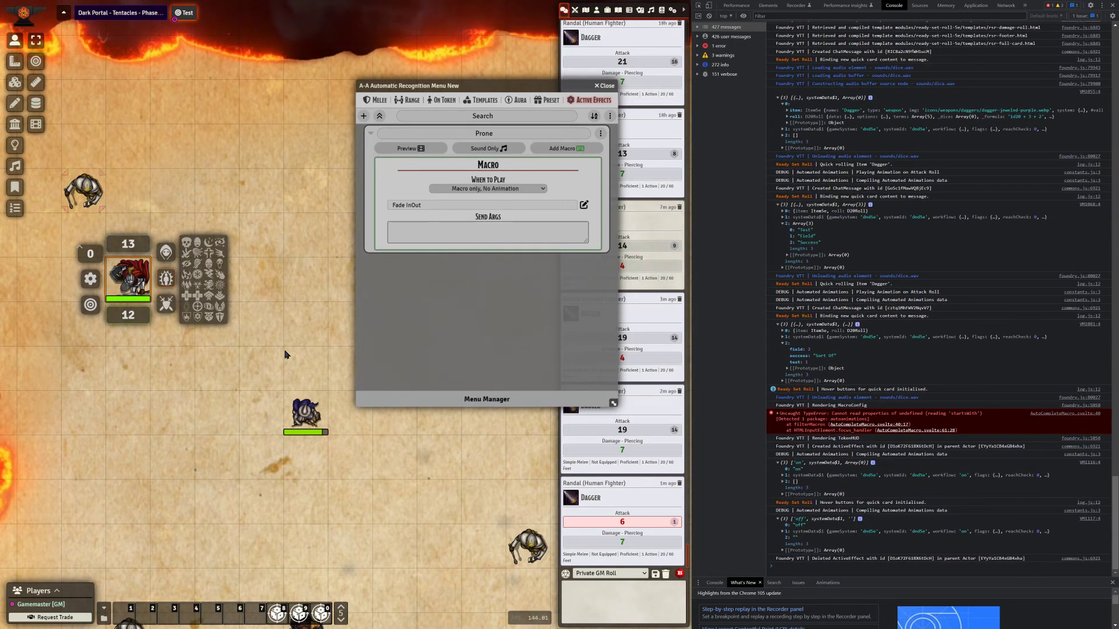
right_click(284, 611)
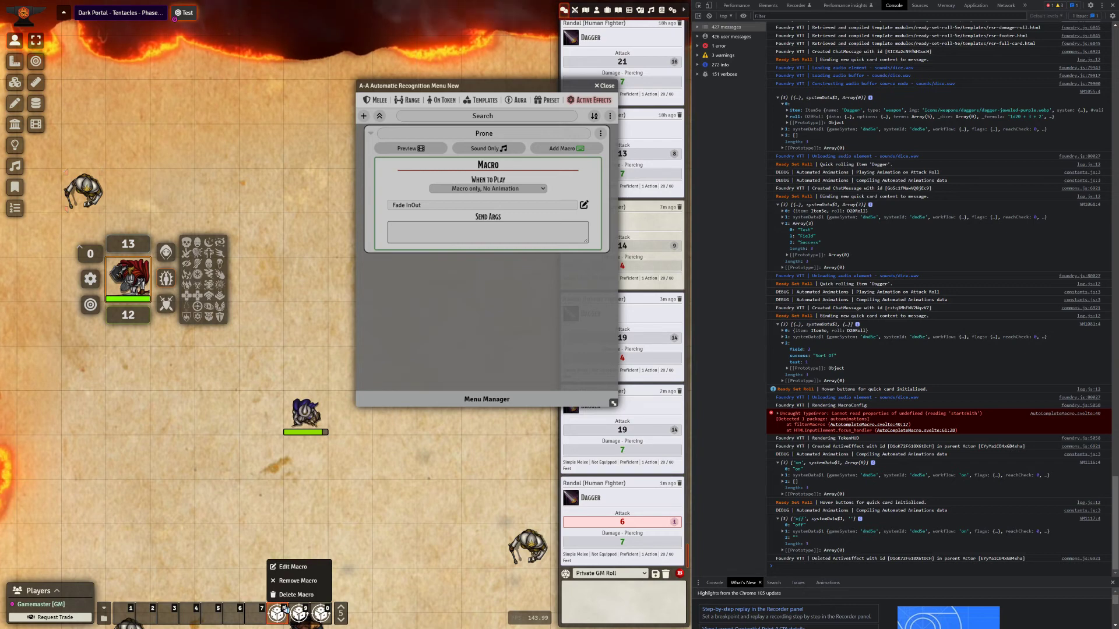
right_click(299, 611)
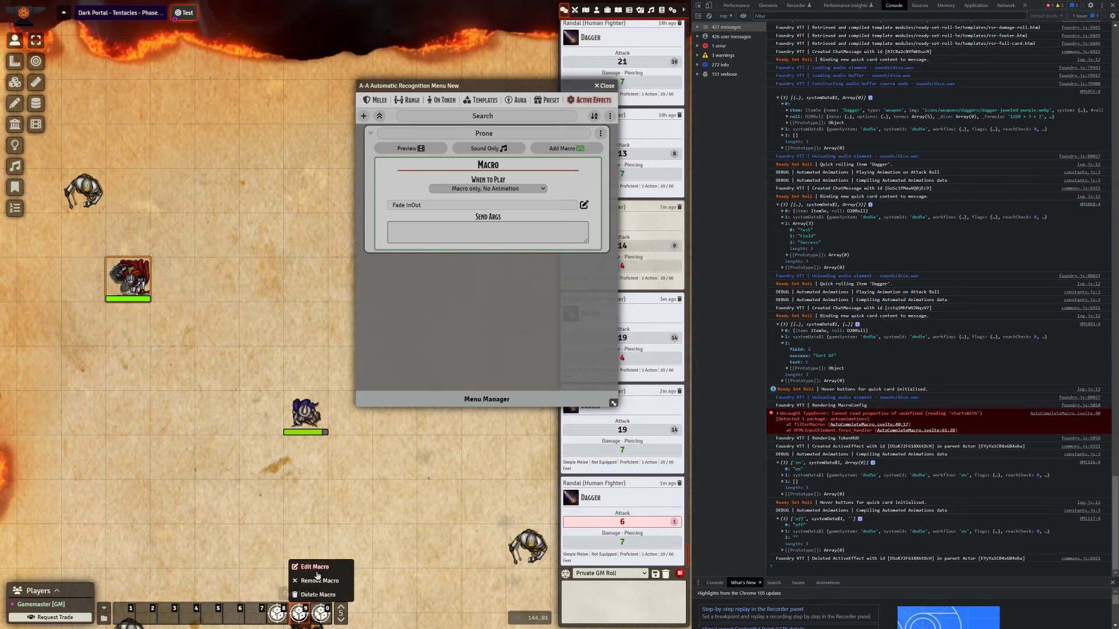
left_click(314, 568)
left_click_drag(332, 211, 305, 244)
left_click(186, 392)
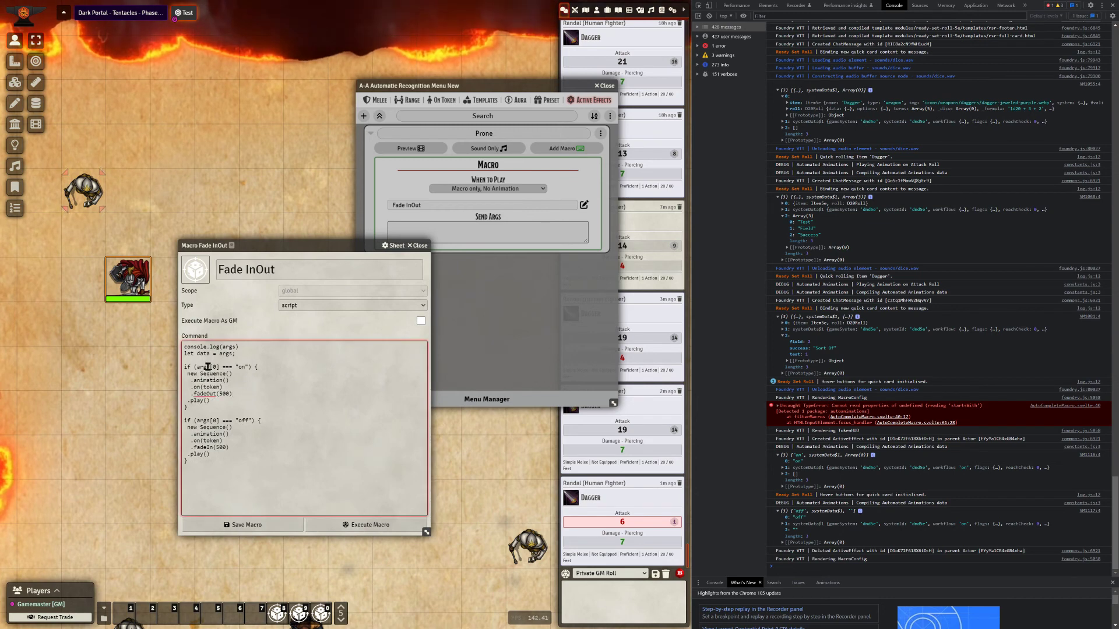
- Examine the Sequence code in the "on" and "off" branches of the Fade InOut macro and close the macro
left_click_drag(185, 366, 282, 405)
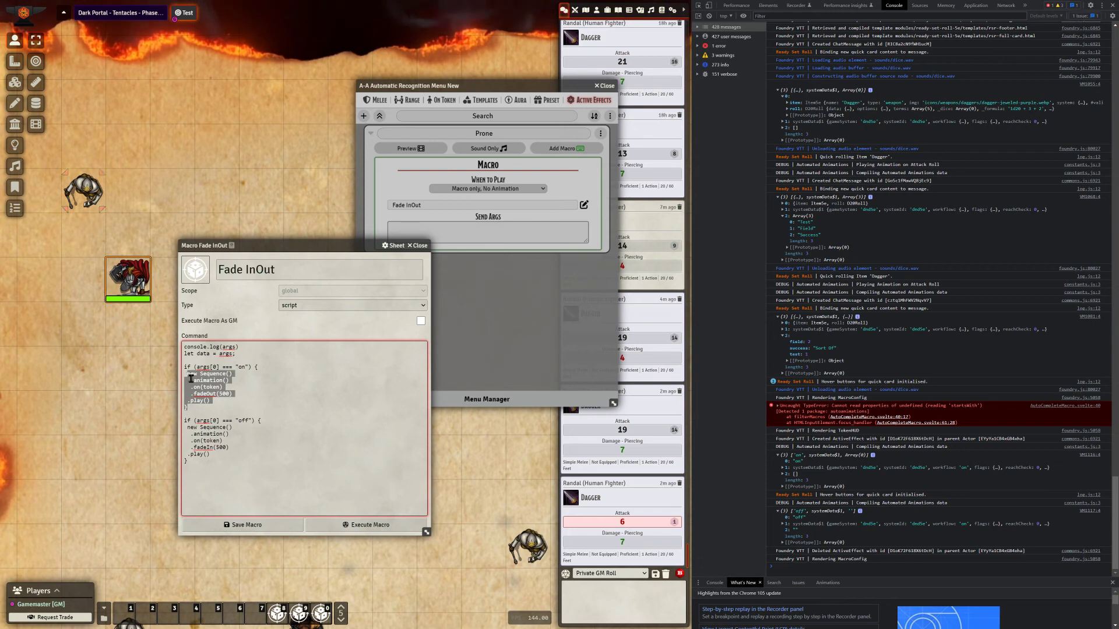
left_click(293, 436)
left_click(206, 429)
key("Home")
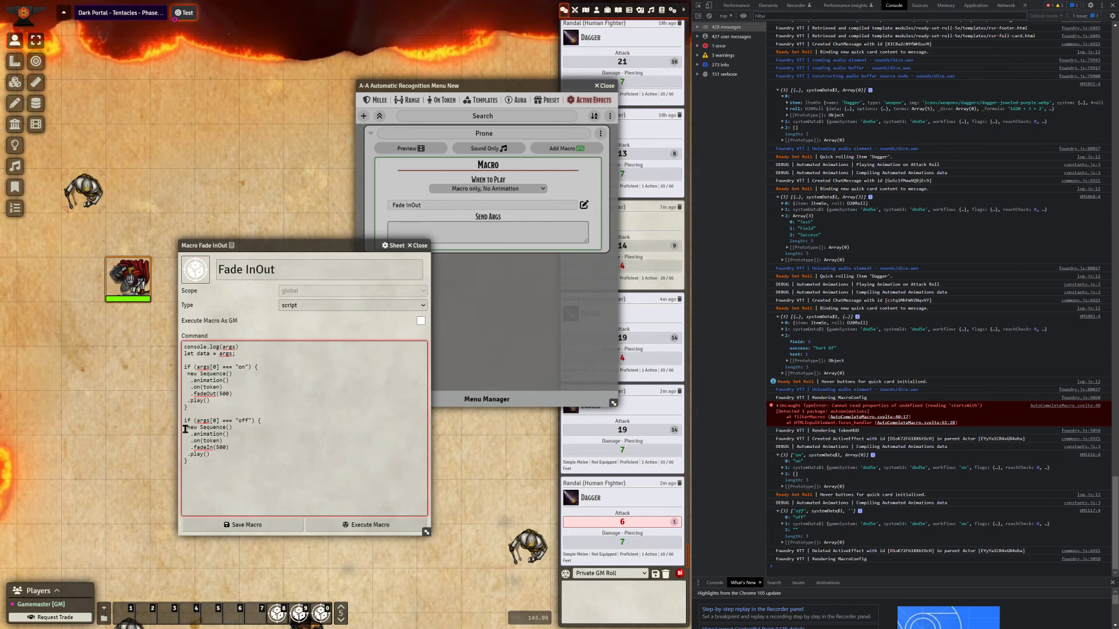
left_click(256, 455, "shift")
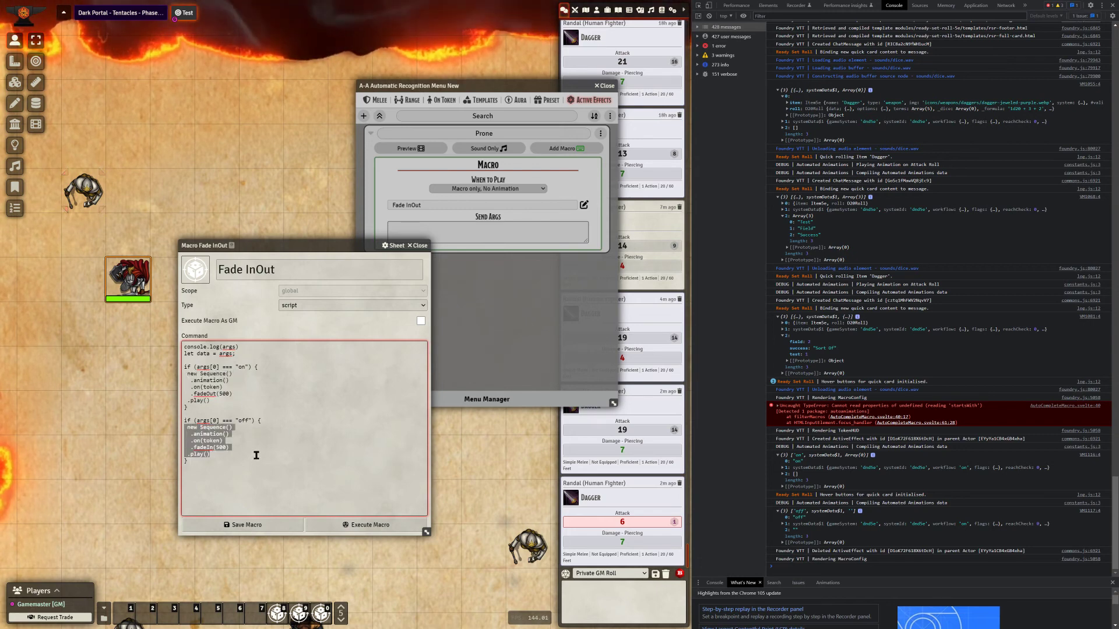
left_click(417, 246)
- View the Fade InOut macro directly from the Prone entry's macro settings and close it again
left_click_drag(493, 84, 351, 126)
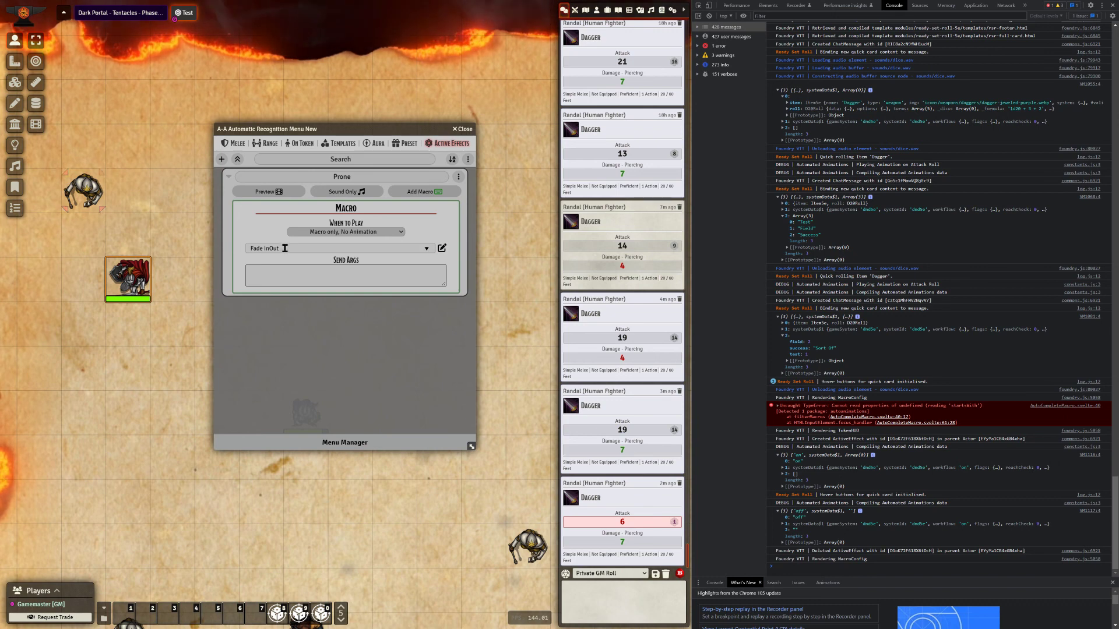
left_click(442, 249)
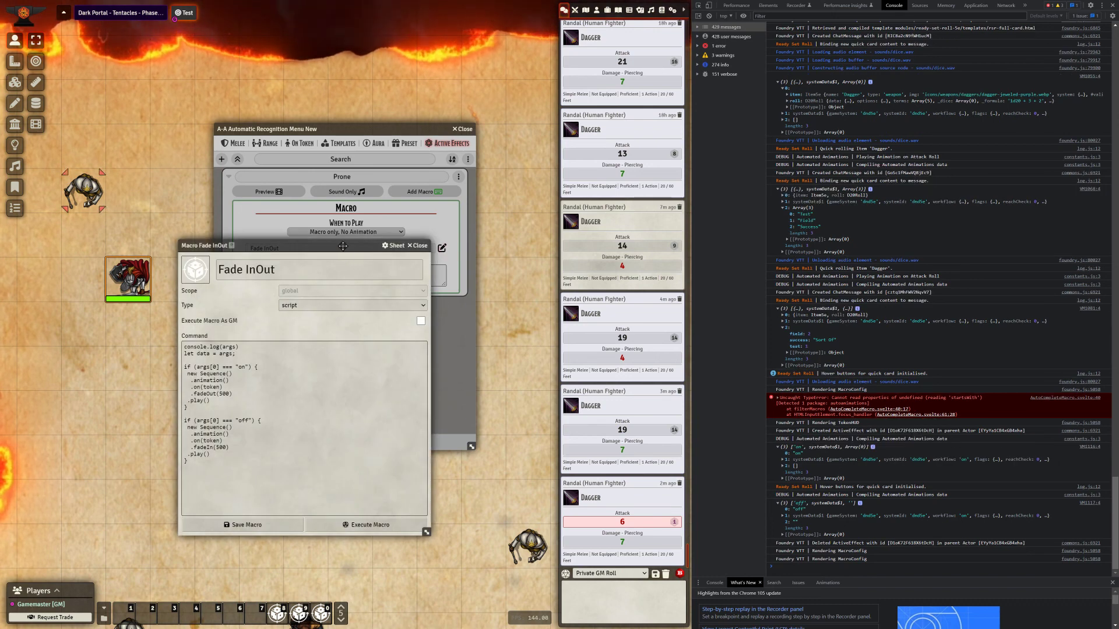
left_click_drag(343, 246, 344, 292)
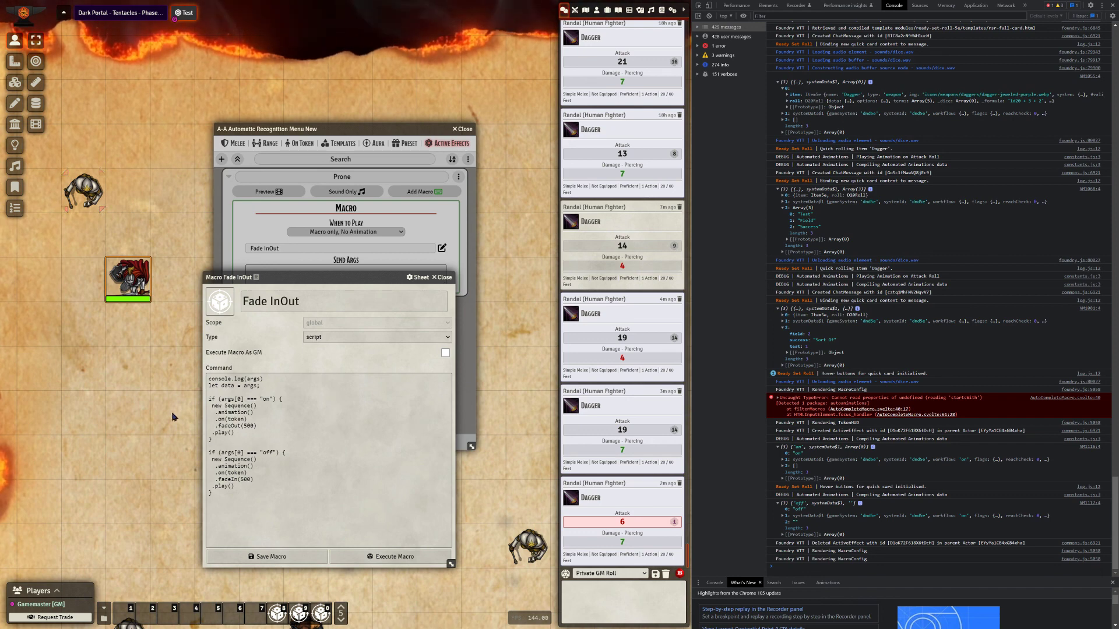
left_click(444, 277)
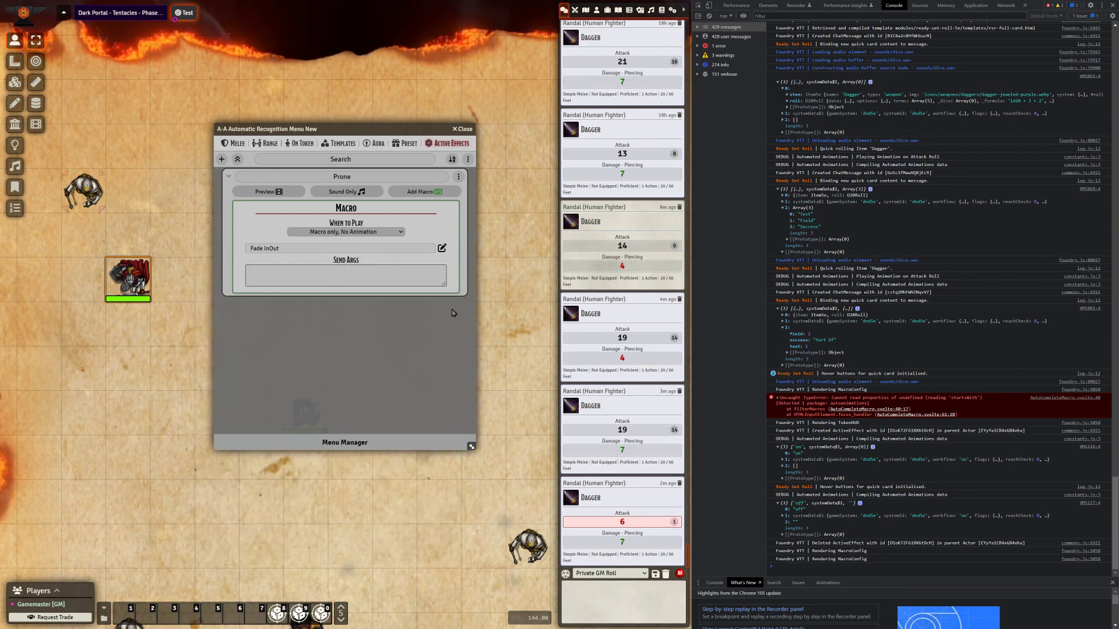